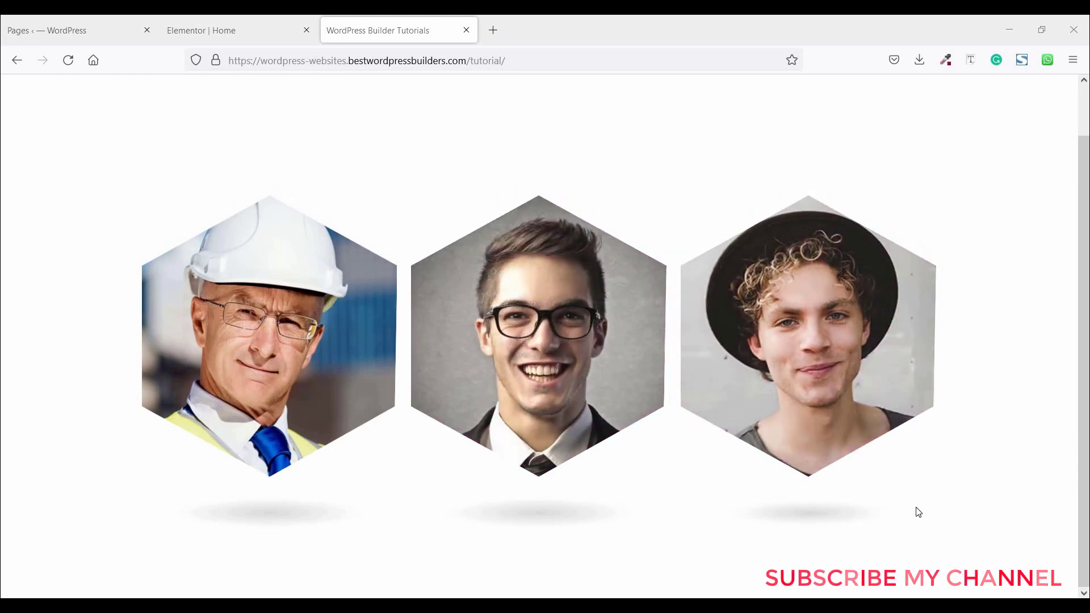
- Add a new three-column section to the Home page in the Elementor editor
{"action": "left_click", "coordinate": [287, 27]}
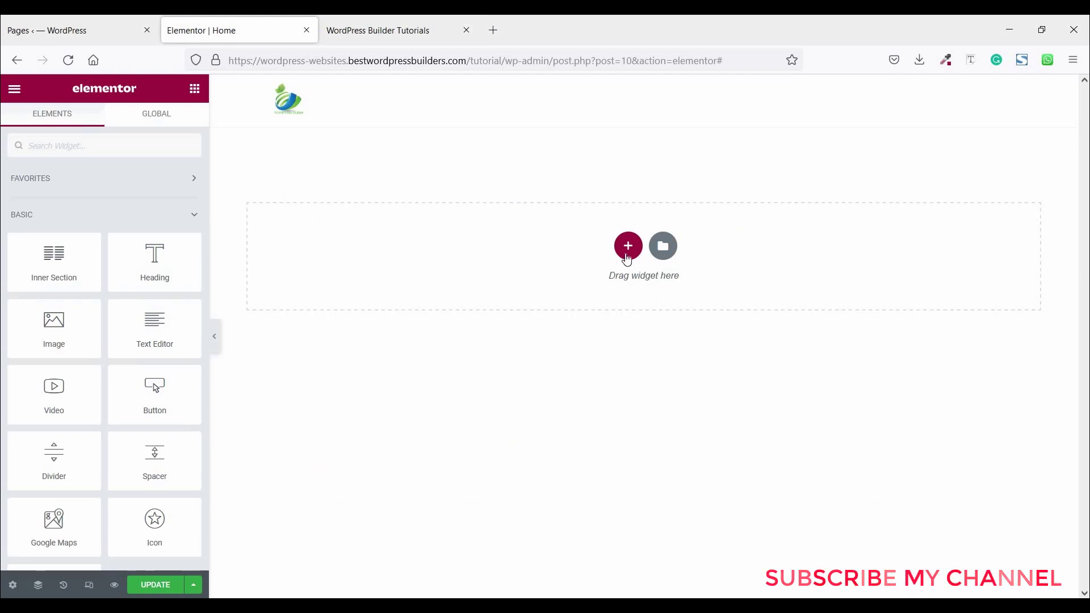
{"action": "left_click", "coordinate": [628, 247]}
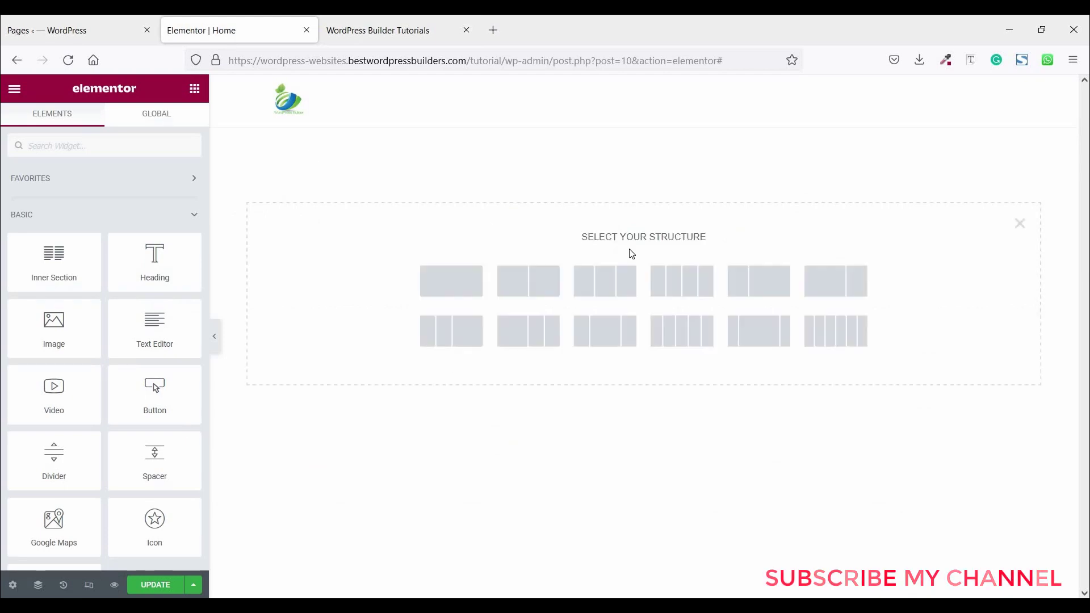
{"action": "left_click", "coordinate": [612, 282]}
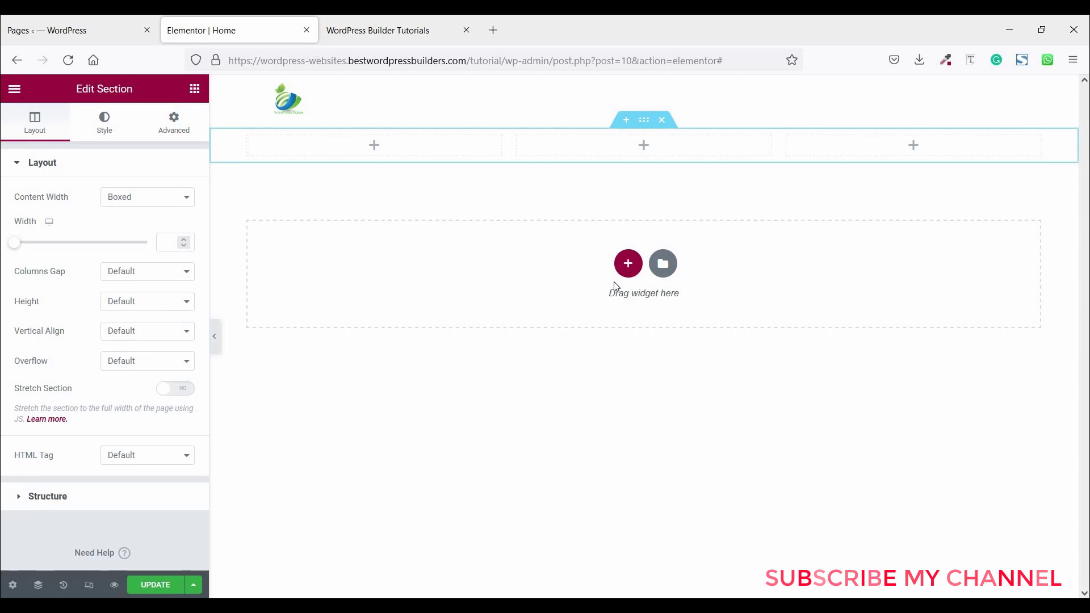
- Give the section a minimum height of 100 VH
{"action": "left_click", "coordinate": [148, 312]}
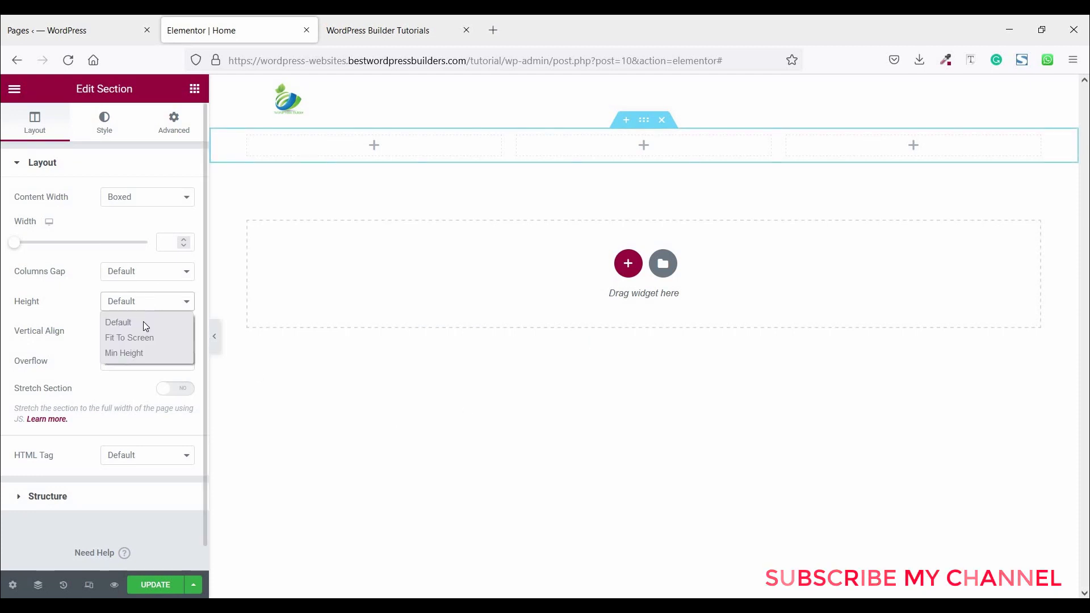
{"action": "left_click", "coordinate": [141, 352]}
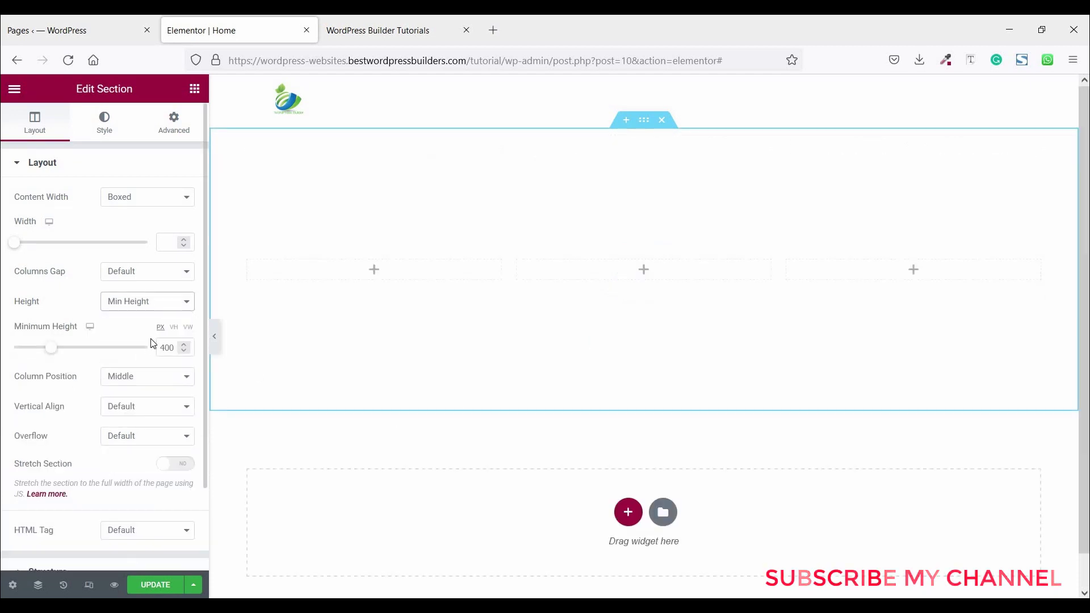
{"action": "left_click", "coordinate": [174, 328]}
{"action": "left_click", "coordinate": [146, 349]}
{"action": "key", "text": "Up"}
{"action": "key", "text": "Up"}
{"action": "key", "text": "Up"}
{"action": "key", "text": "Up"}
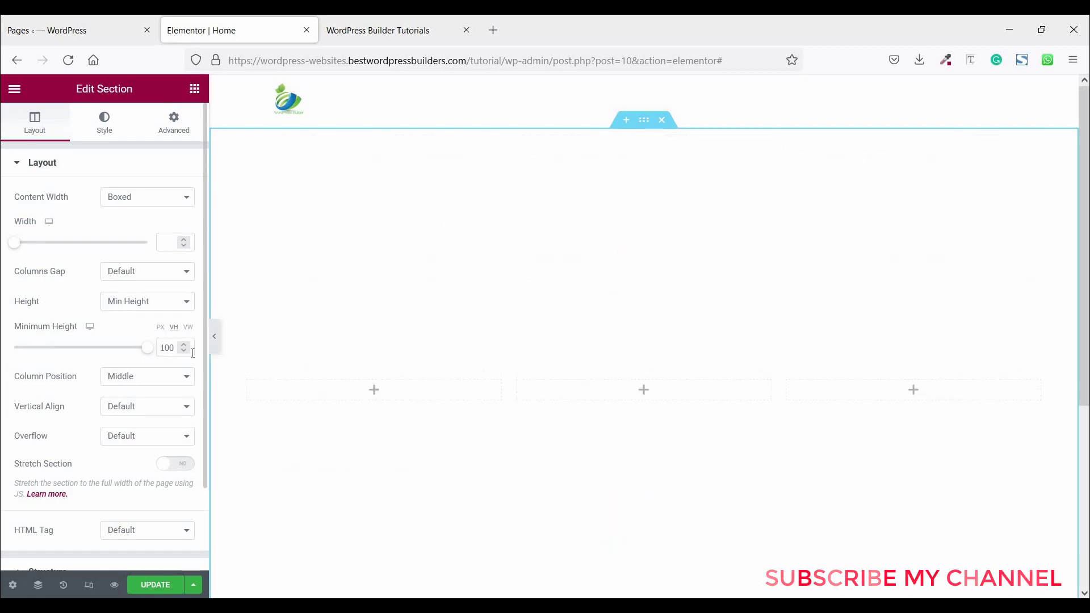
- Drop an Inner Section into the middle column and delete its extra column
{"action": "left_click", "coordinate": [195, 92]}
{"action": "left_click_drag", "start_coordinate": [54, 262], "coordinate": [588, 393]}
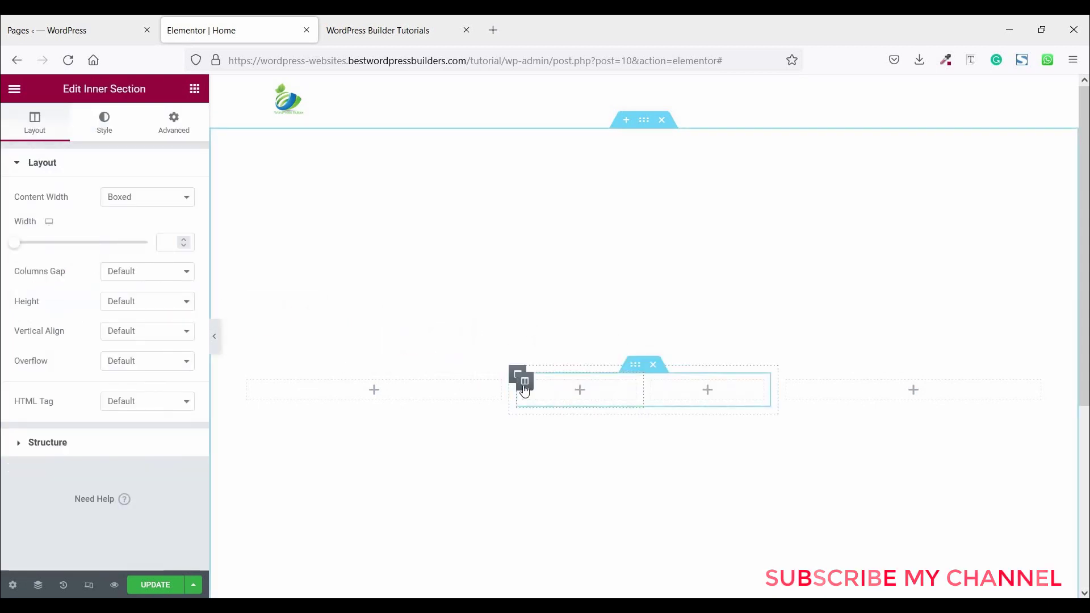
{"action": "right_click", "coordinate": [526, 386]}
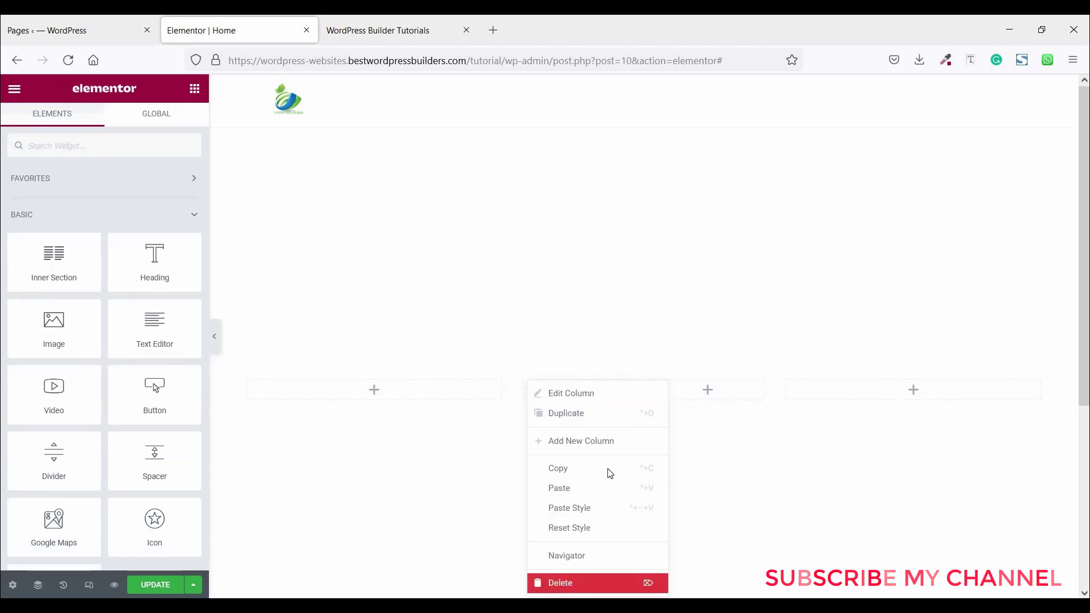
{"action": "left_click", "coordinate": [569, 582]}
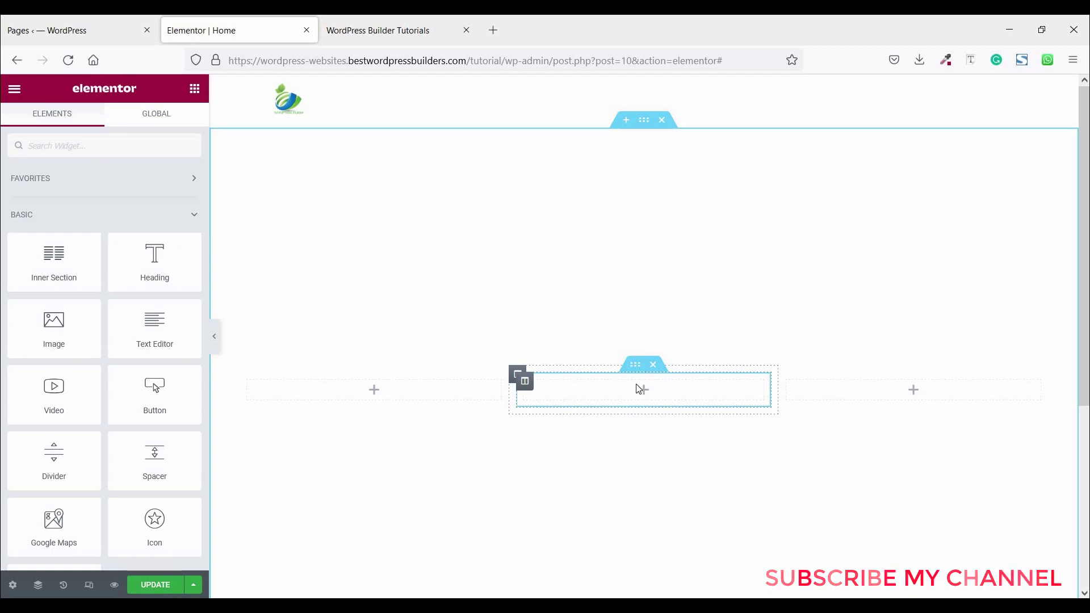
- Set the inner section's height to Min Height of 300 px
{"action": "left_click", "coordinate": [635, 366]}
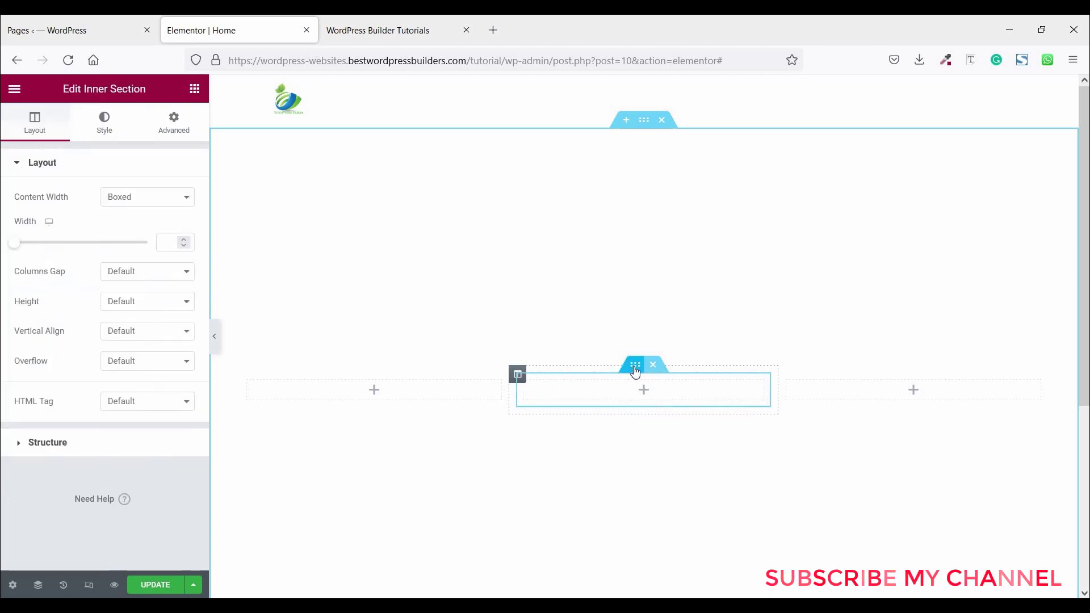
{"action": "left_click", "coordinate": [145, 302]}
{"action": "key", "text": "Escape"}
{"action": "key", "text": "Down"}
{"action": "key", "text": "Down"}
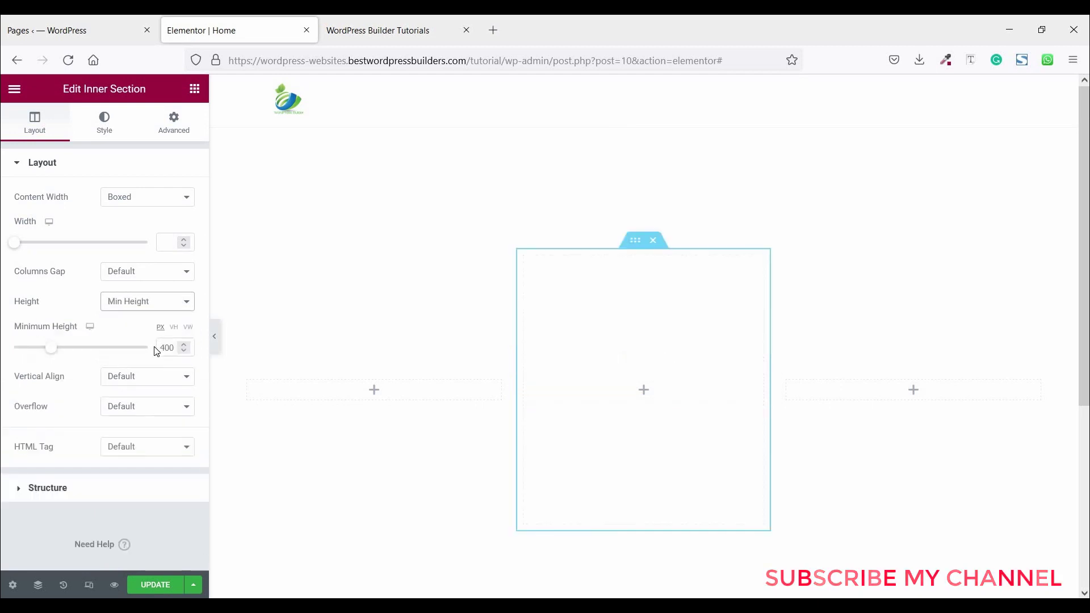
{"action": "left_click", "coordinate": [159, 348]}
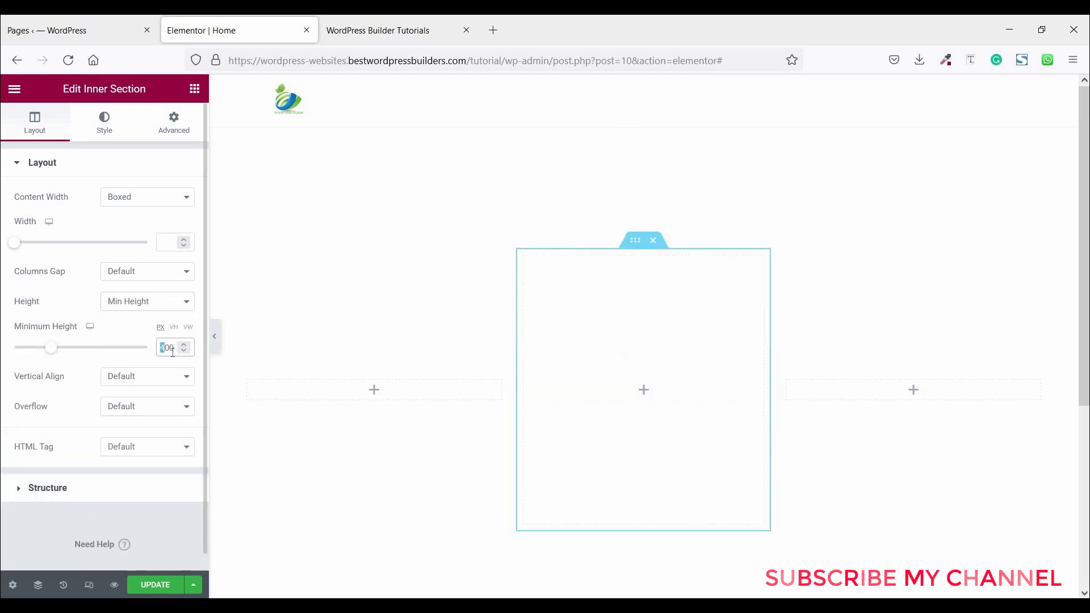
{"action": "type", "text": "3"}
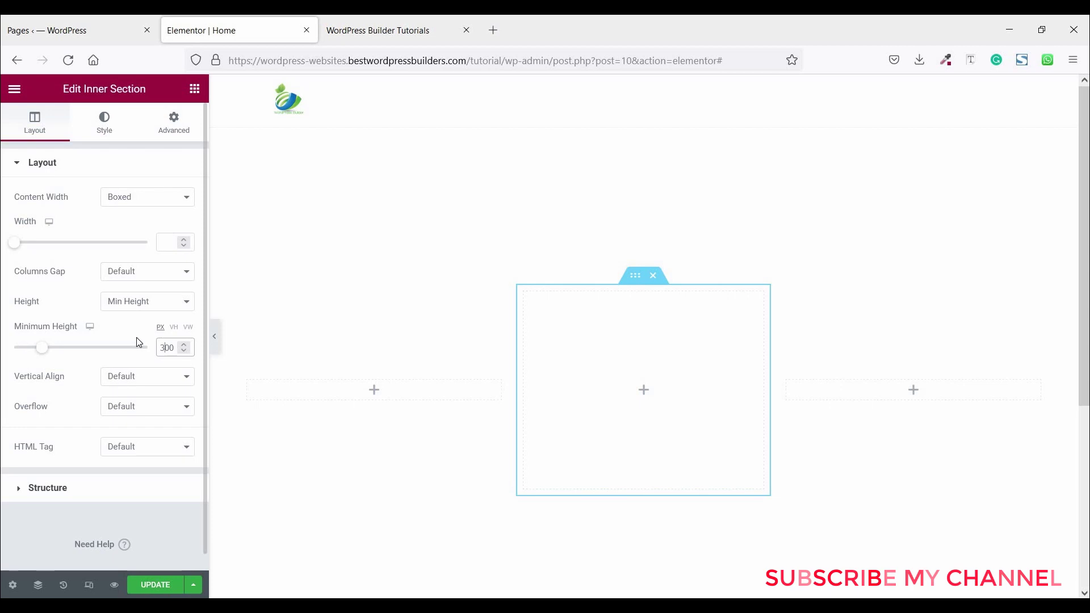
- Set a classic background on the inner section using the team01 image from the Media Library
{"action": "left_click", "coordinate": [102, 123]}
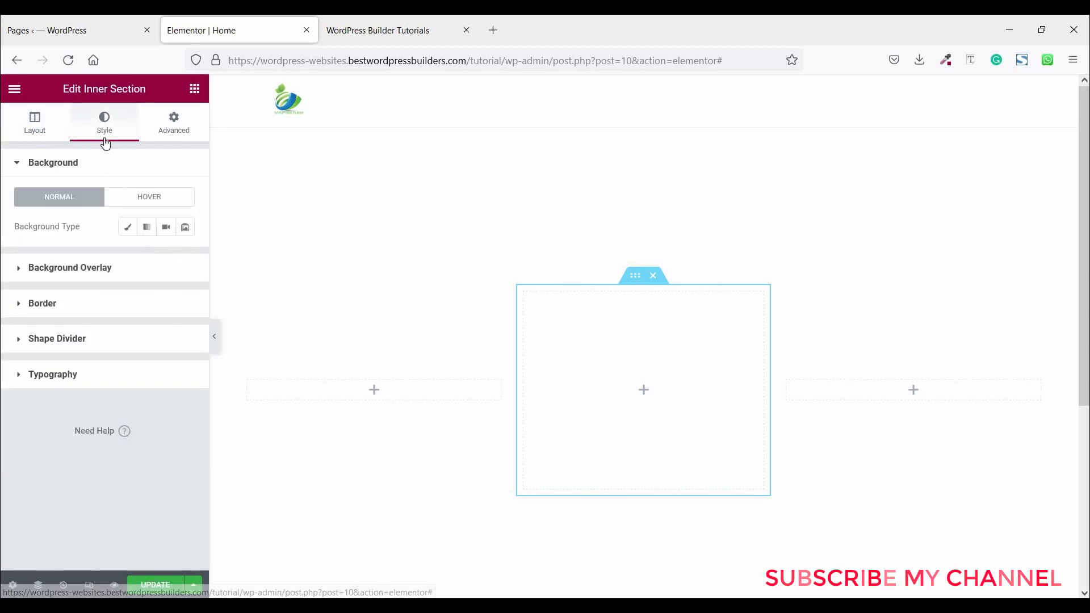
{"action": "left_click", "coordinate": [126, 229]}
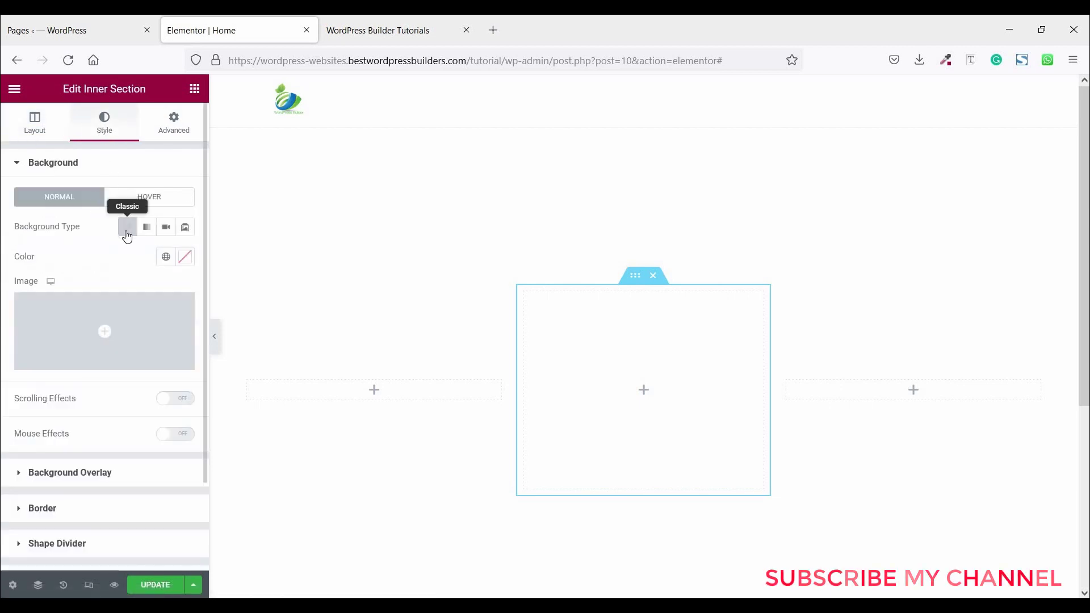
{"action": "left_click", "coordinate": [118, 312]}
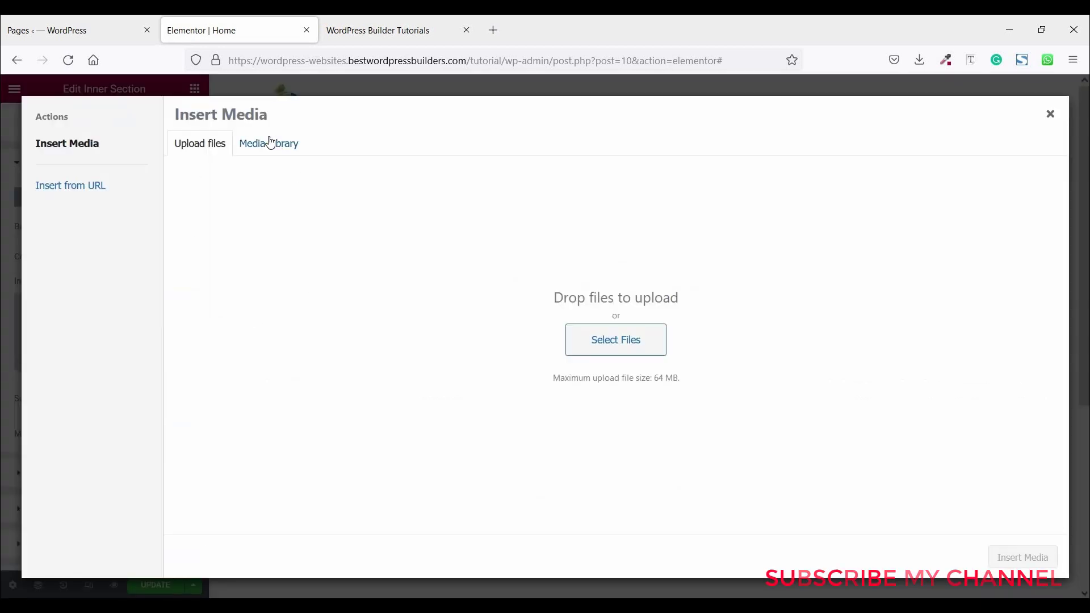
{"action": "left_click", "coordinate": [270, 143]}
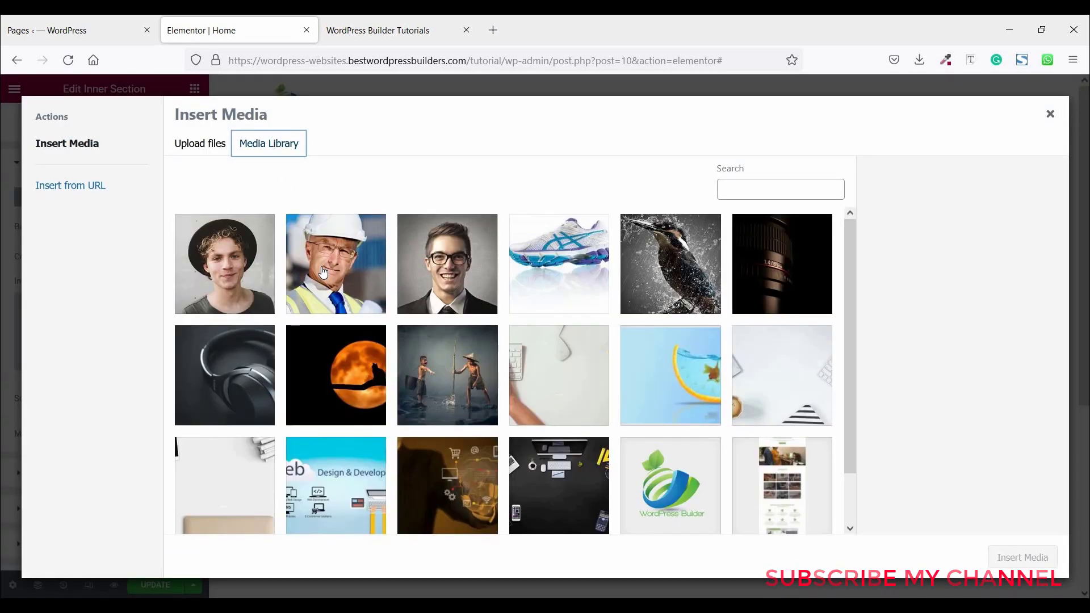
{"action": "left_click", "coordinate": [457, 259]}
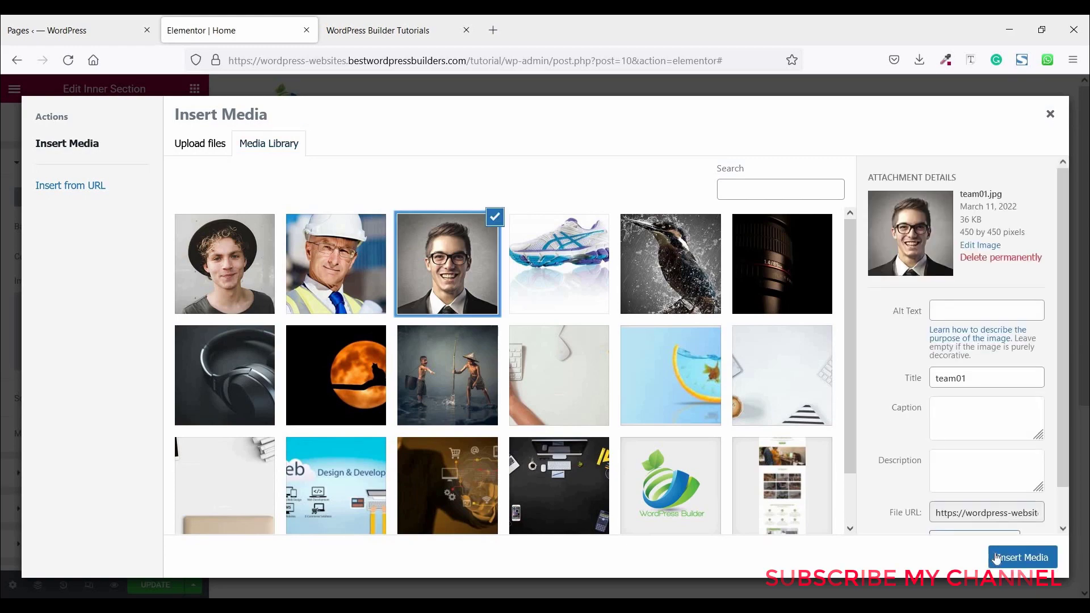
{"action": "left_click", "coordinate": [1011, 562]}
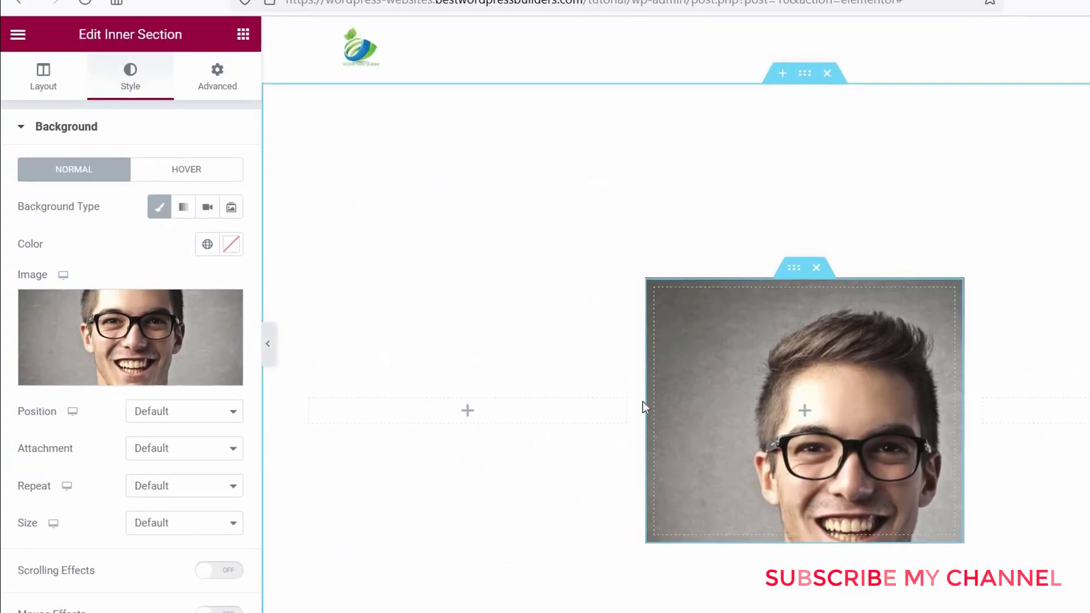
- Set the background image to Top Center position, No-repeat and Cover size
{"action": "left_click", "coordinate": [170, 413]}
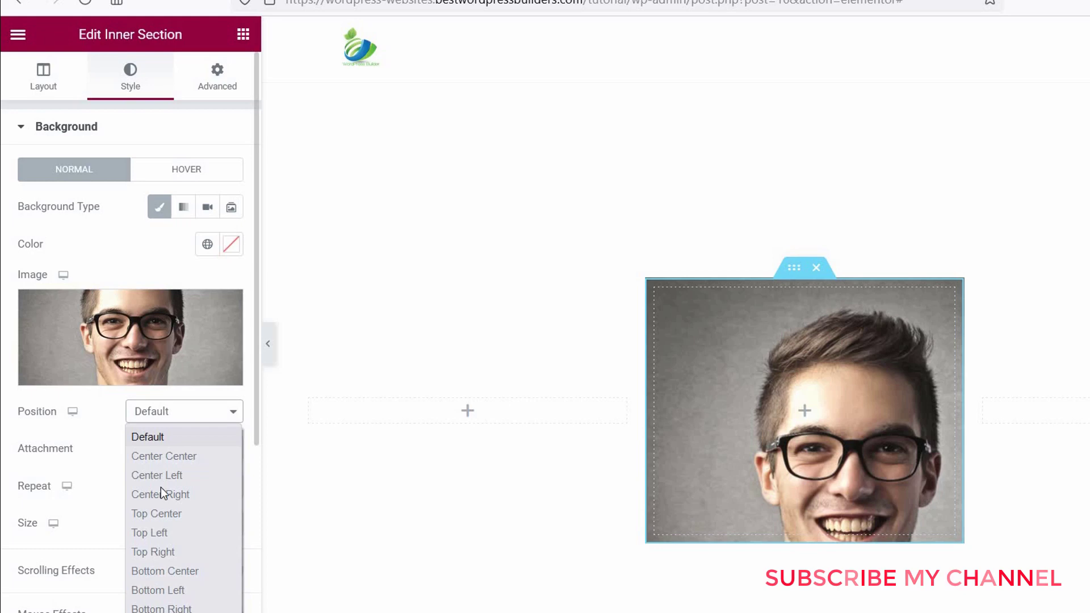
{"action": "left_click", "coordinate": [155, 513]}
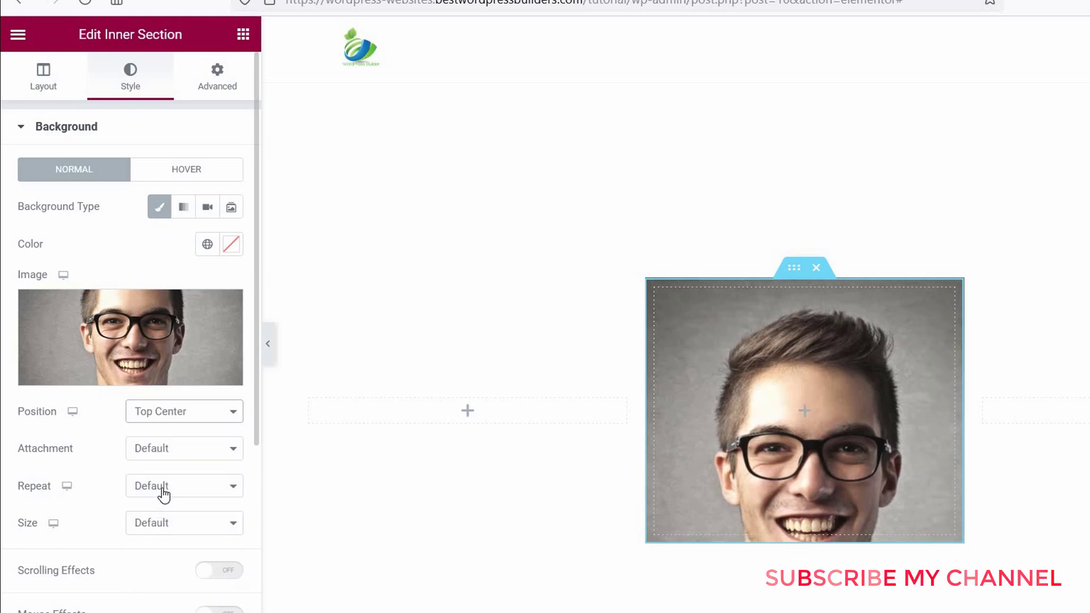
{"action": "left_click", "coordinate": [152, 486]}
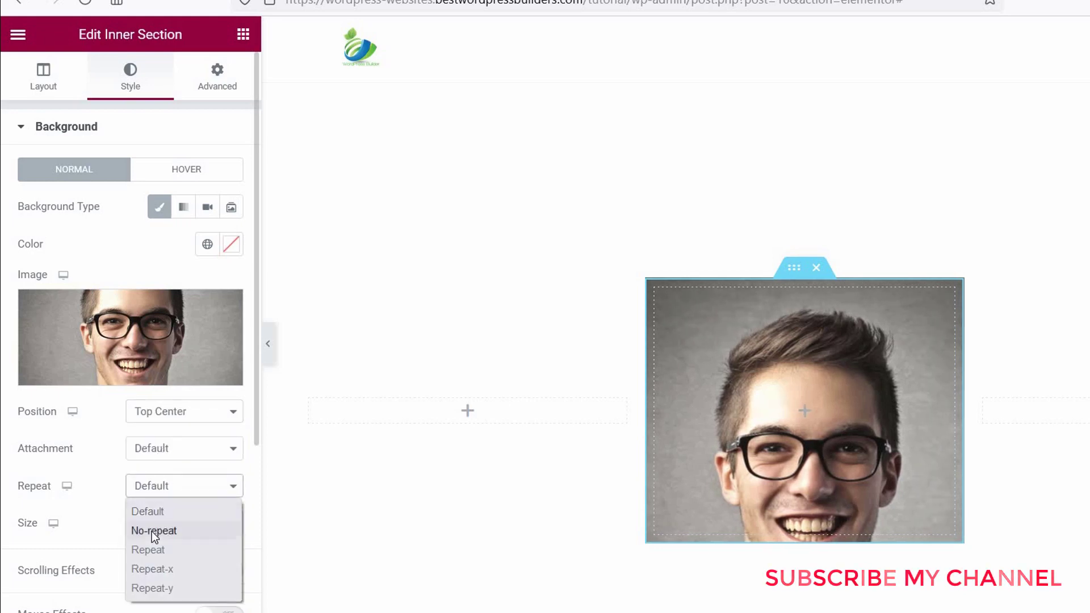
{"action": "left_click", "coordinate": [151, 530]}
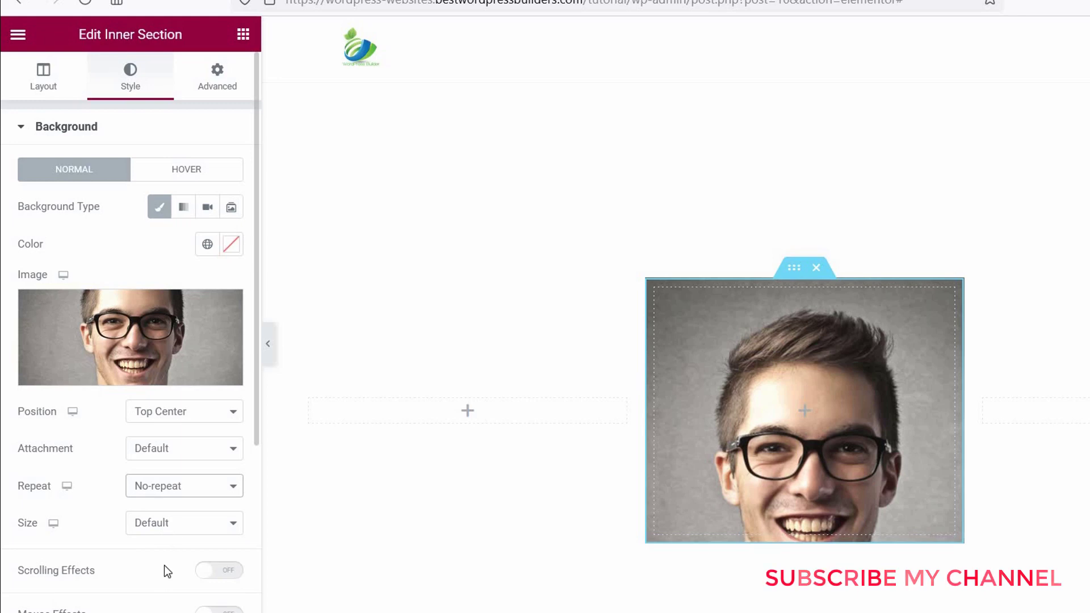
{"action": "left_click", "coordinate": [169, 530]}
{"action": "left_click", "coordinate": [158, 583]}
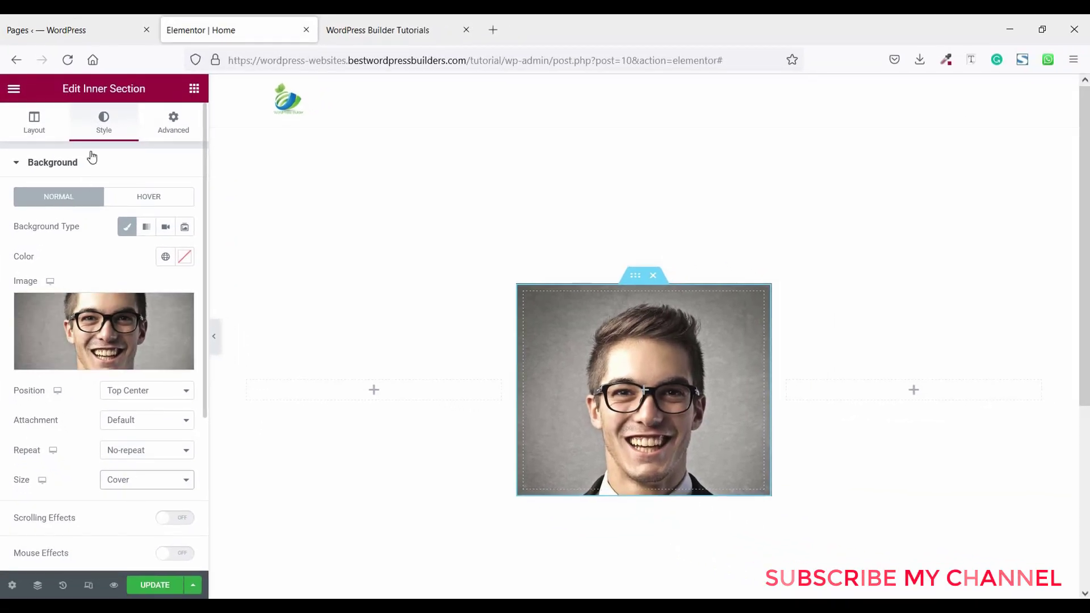
- Make the background overlay a gradient with black #000000 as the first colour
{"action": "left_click", "coordinate": [92, 159]}
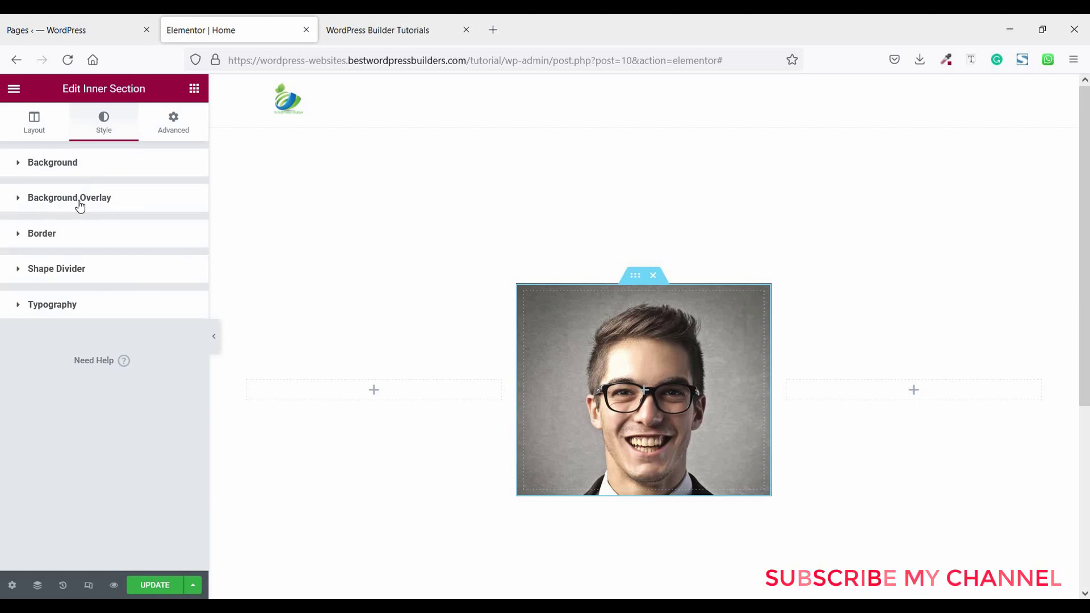
{"action": "left_click", "coordinate": [80, 205]}
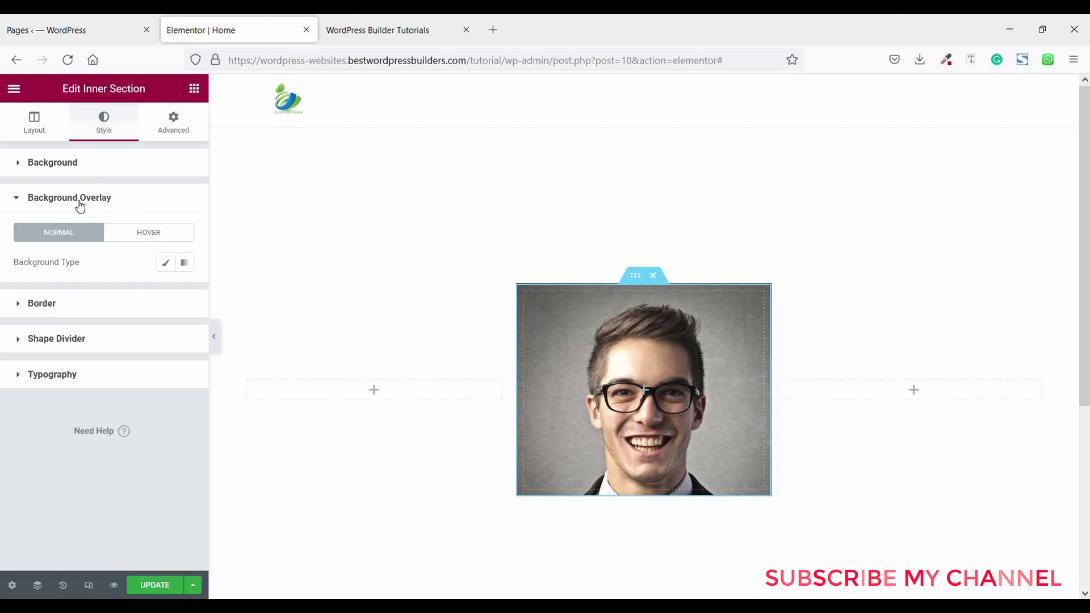
{"action": "left_click", "coordinate": [185, 264]}
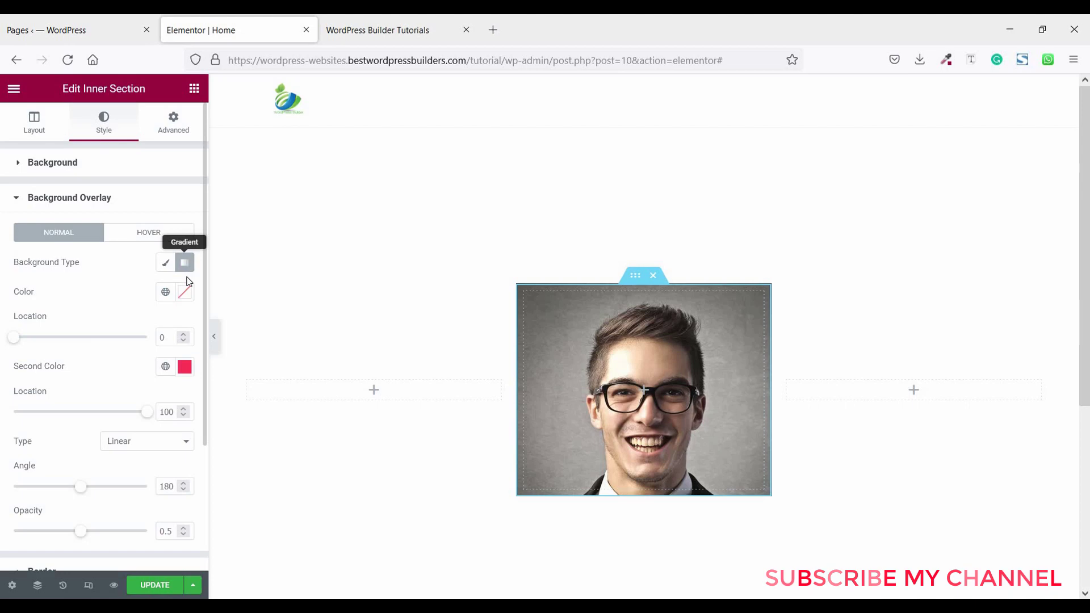
{"action": "left_click", "coordinate": [184, 293]}
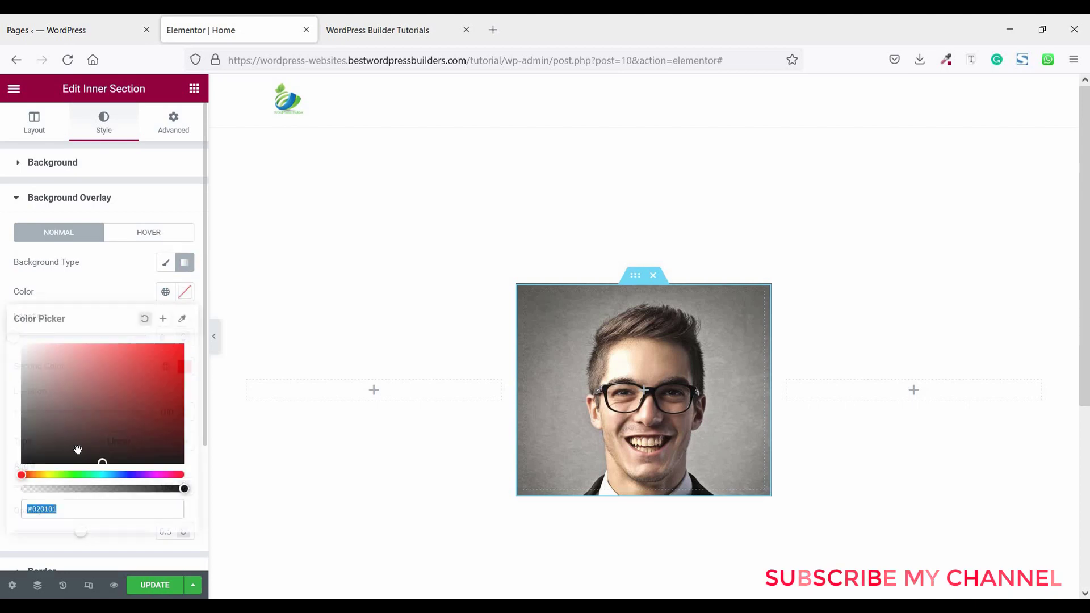
{"action": "left_click", "coordinate": [31, 461]}
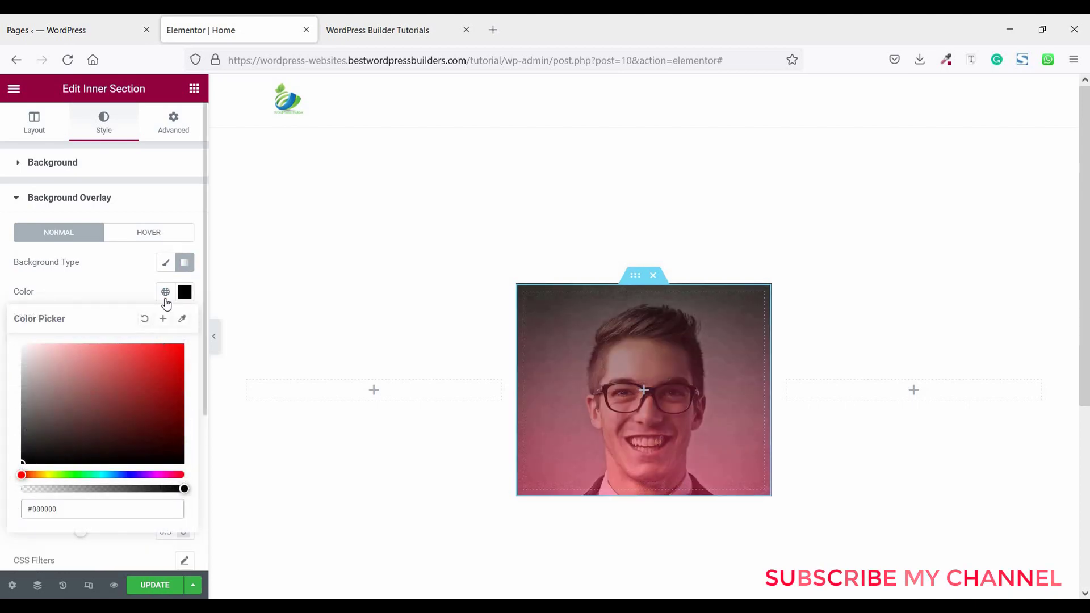
{"action": "left_click", "coordinate": [92, 294]}
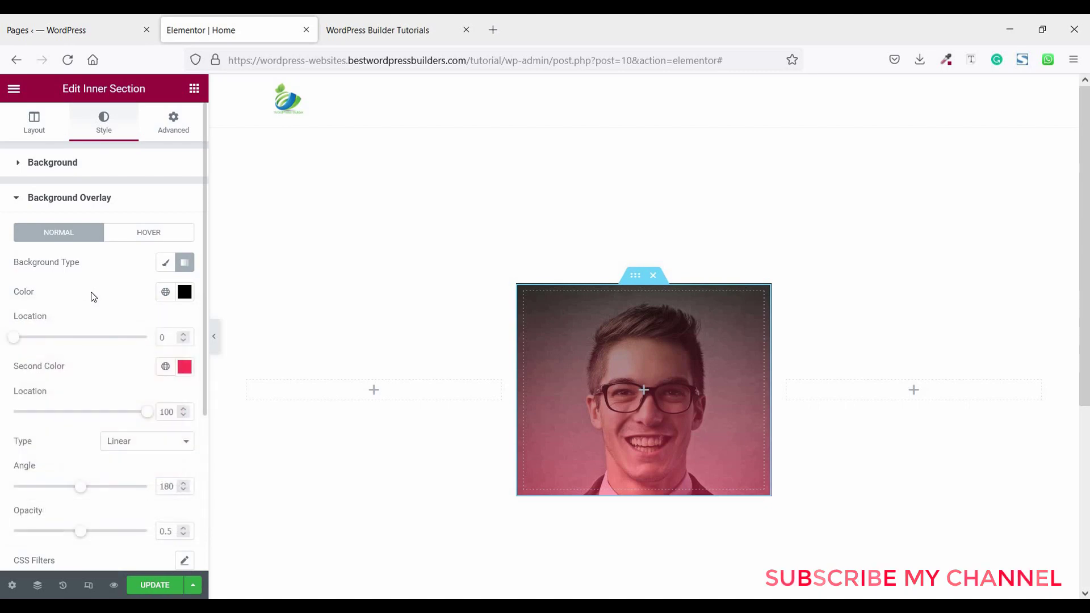
- Set the second gradient colour to the header's crimson #93003C, sampled with the eyedropper
{"action": "left_click", "coordinate": [945, 60]}
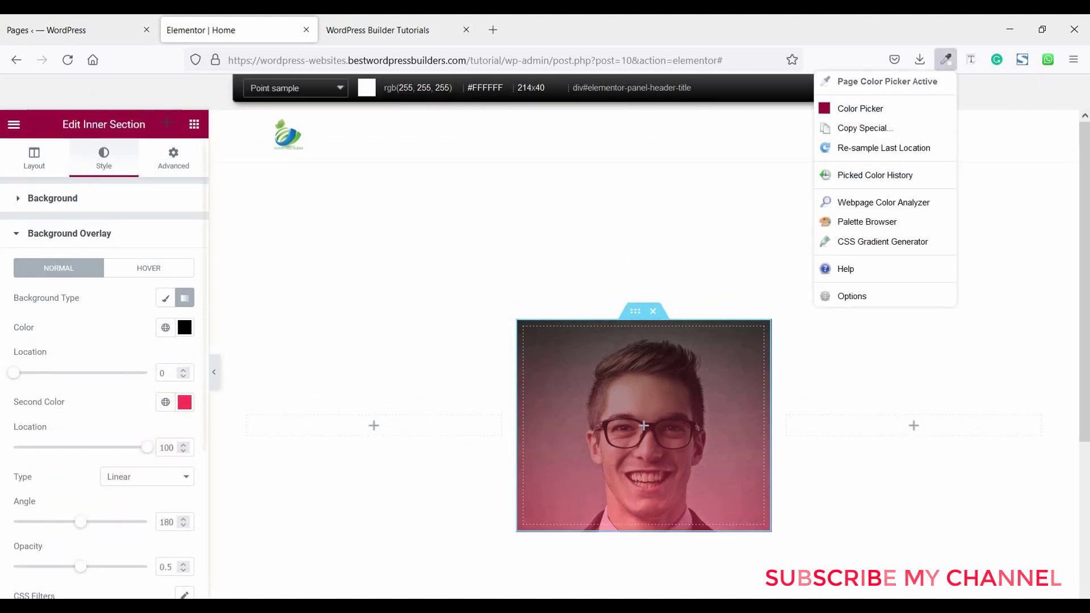
{"action": "left_click", "coordinate": [167, 124]}
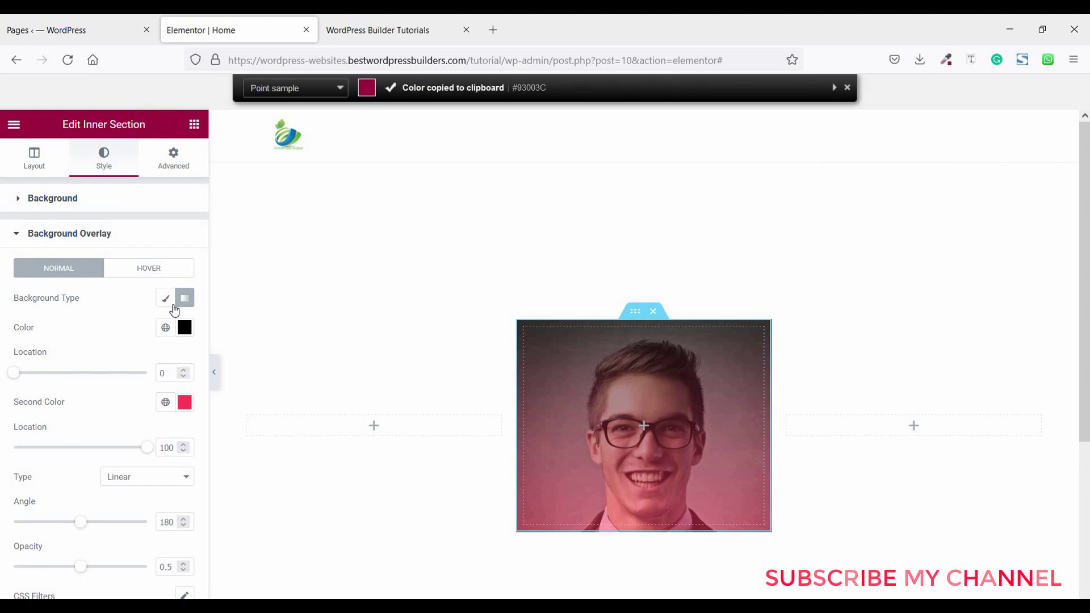
{"action": "left_click", "coordinate": [184, 402]}
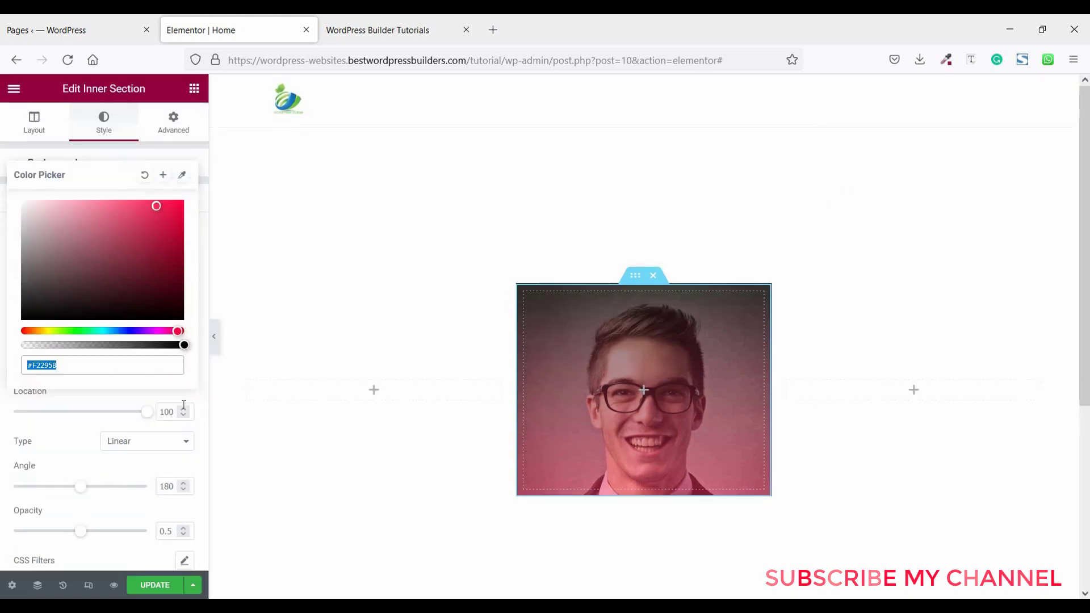
{"action": "key", "text": "ctrl+v"}
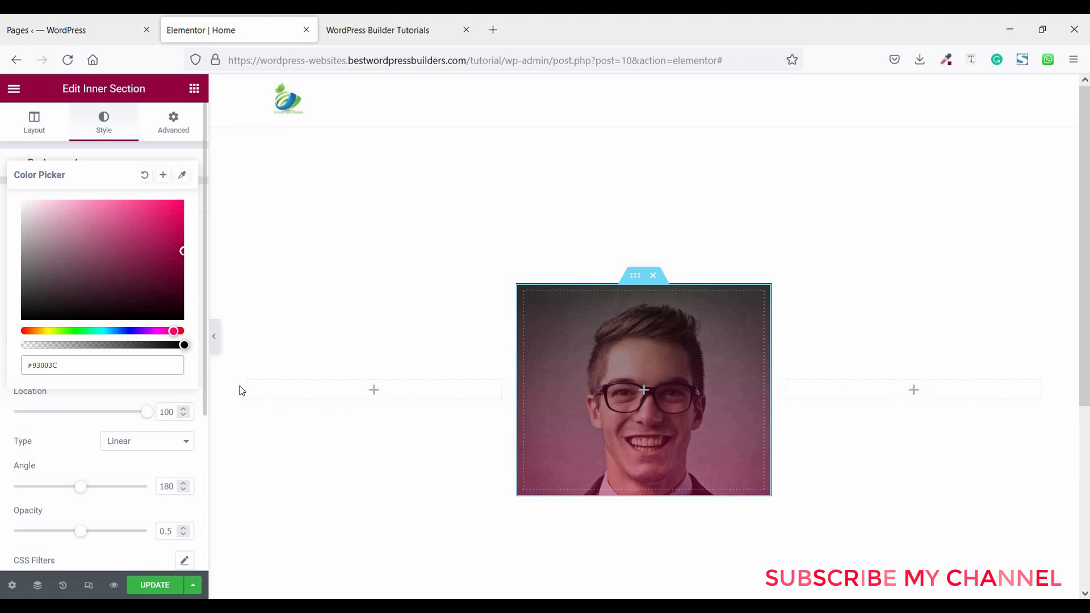
{"action": "left_click", "coordinate": [109, 390]}
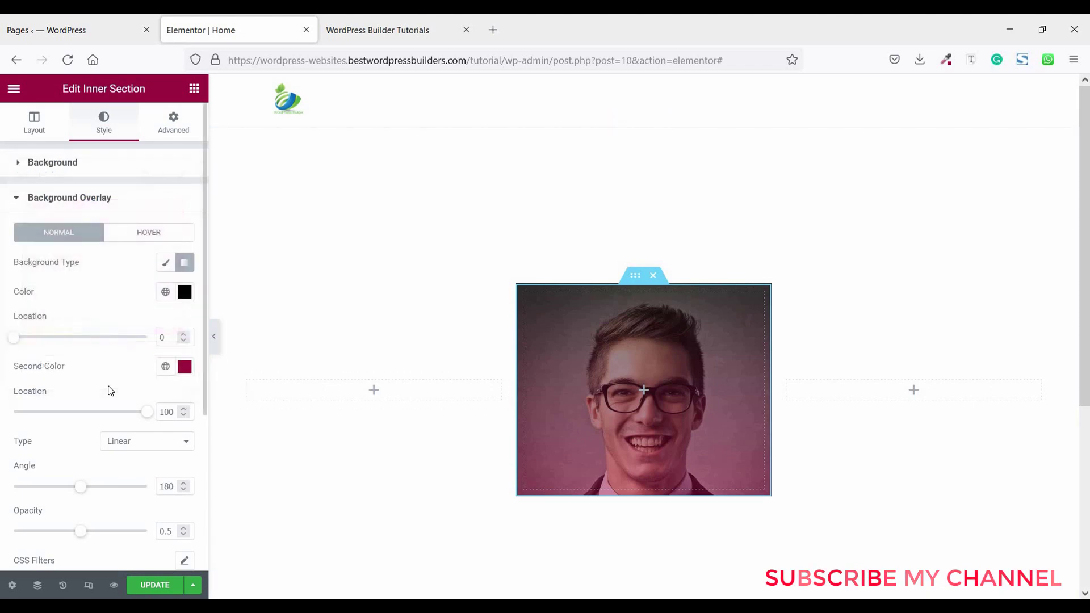
- Set the gradient locations to 20 and 50, angle 140, and opacity 0.85
{"action": "double_click", "coordinate": [147, 338]}
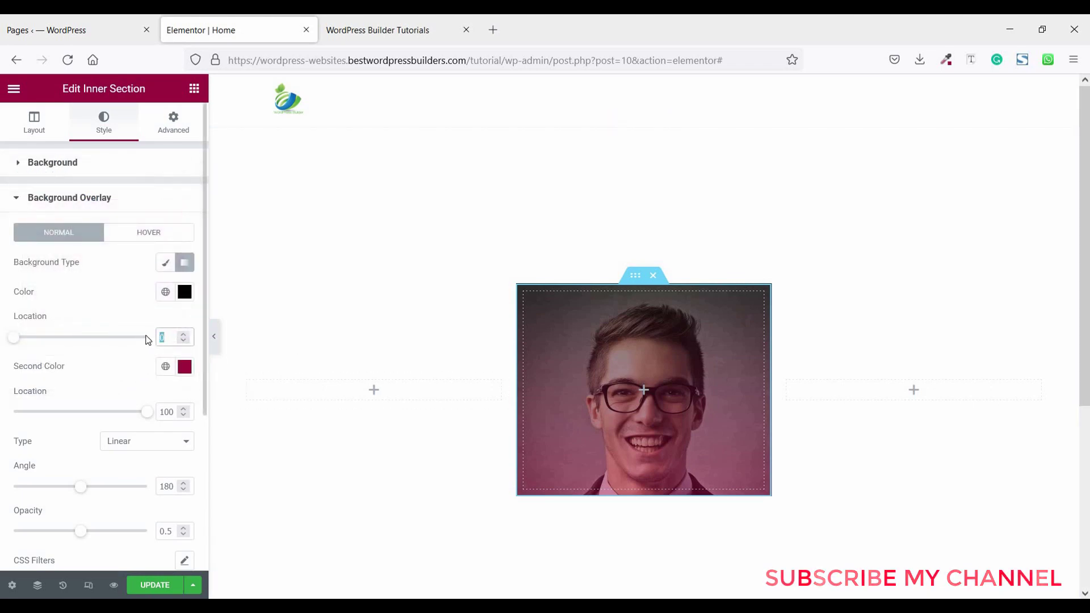
{"action": "type", "text": "20"}
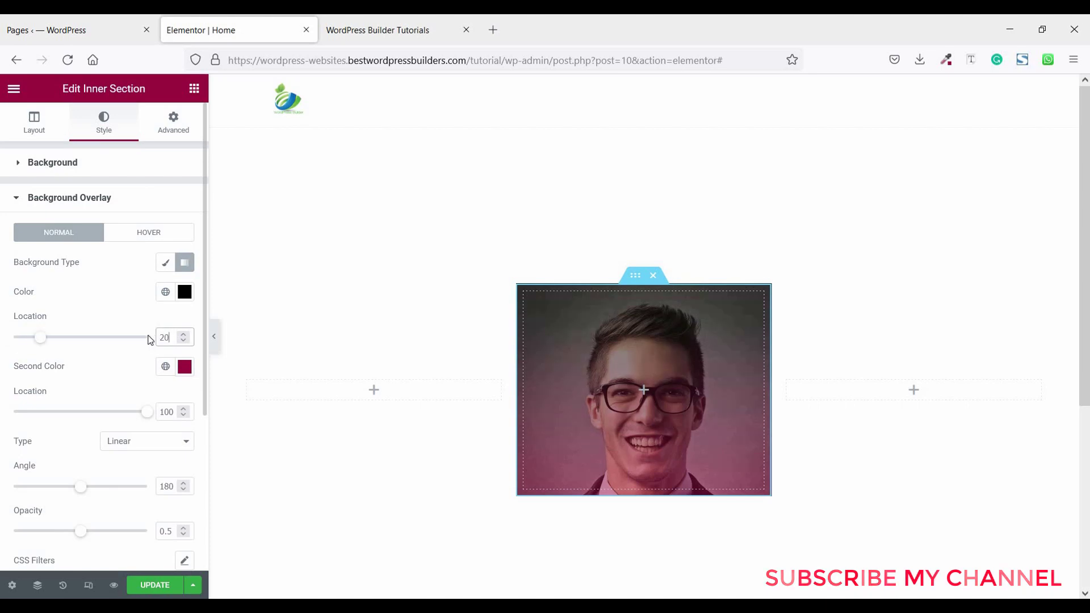
{"action": "scroll", "coordinate": [110, 358], "scroll_direction": "down", "scroll_amount": 2}
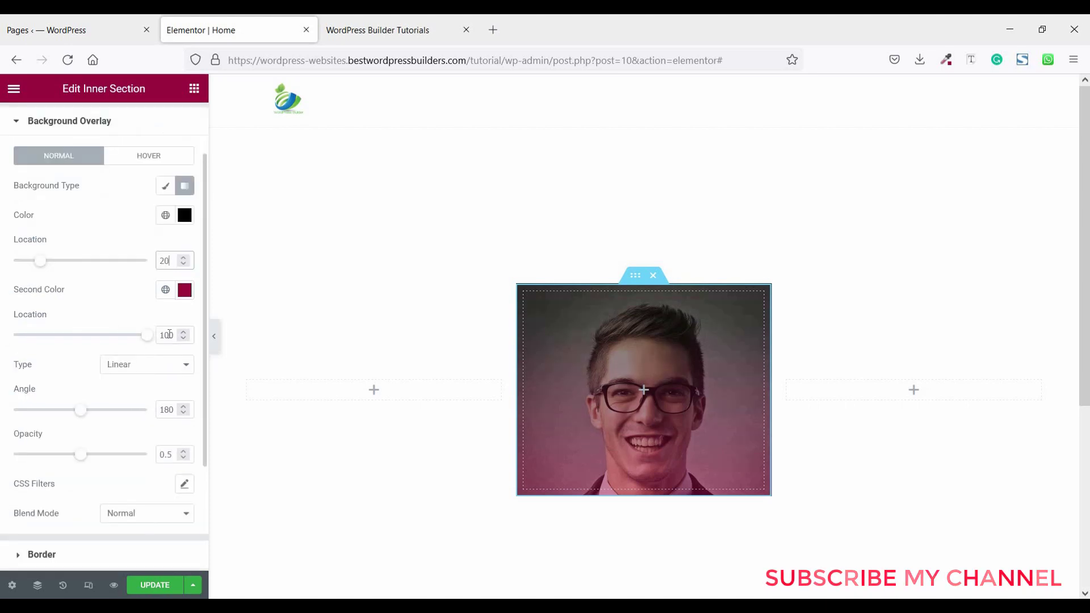
{"action": "double_click", "coordinate": [148, 338]}
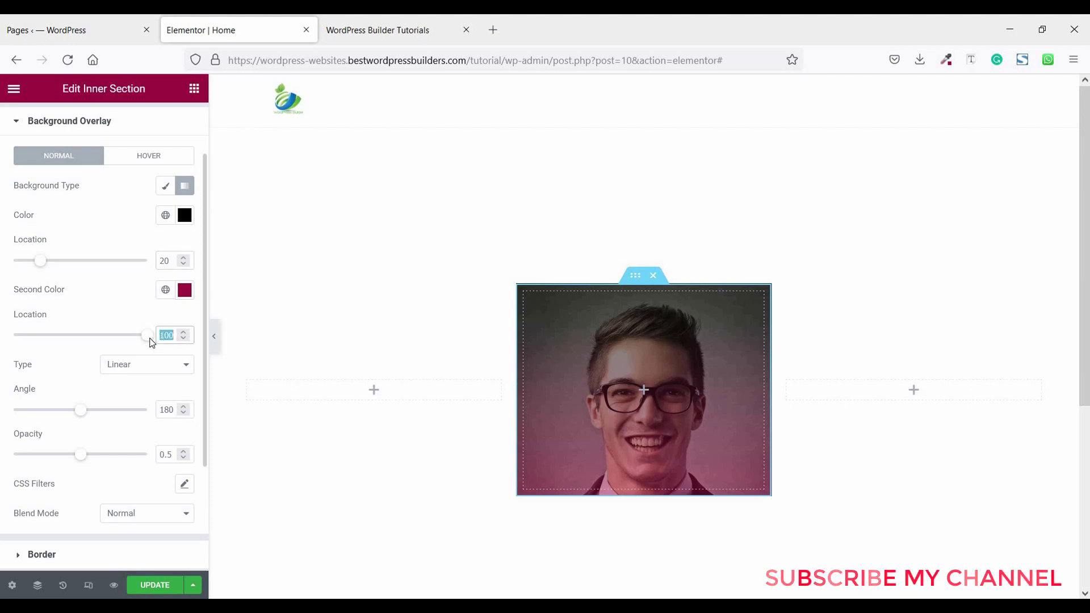
{"action": "type", "text": "50"}
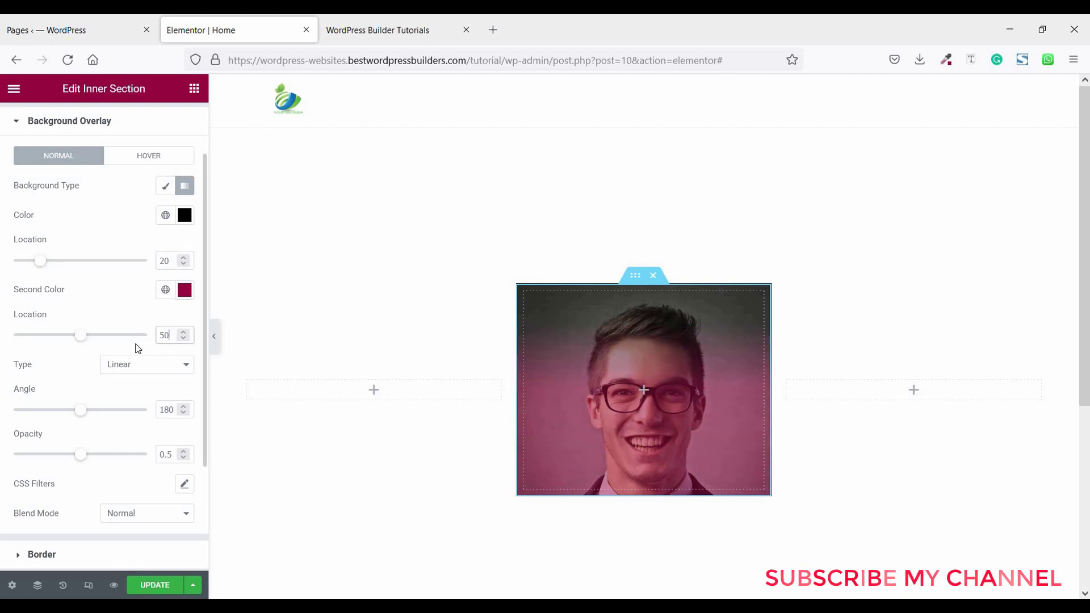
{"action": "scroll", "coordinate": [99, 313], "scroll_direction": "down", "scroll_amount": 2}
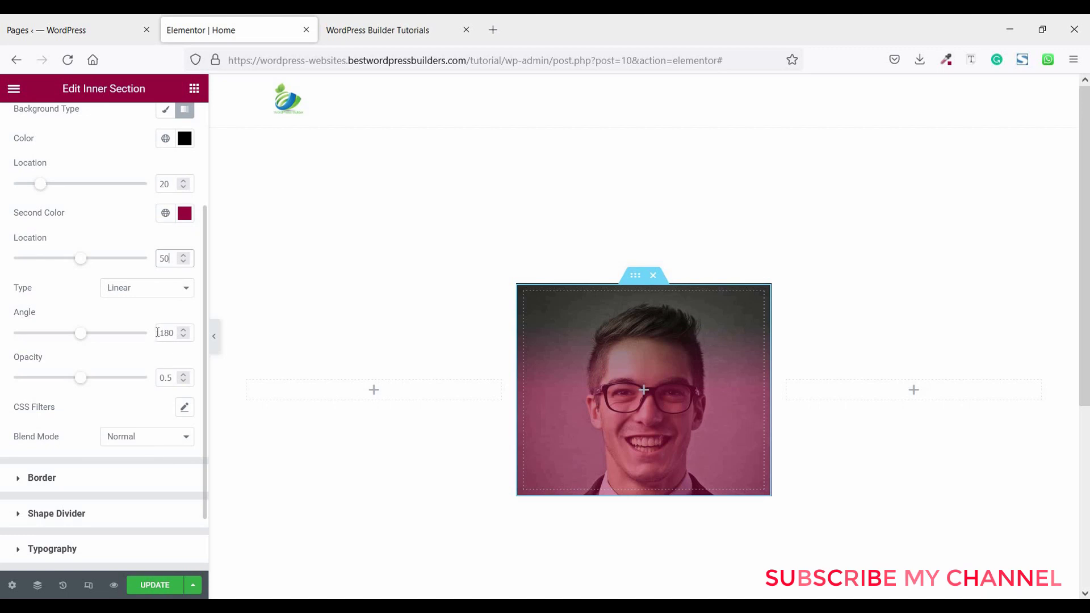
{"action": "key", "text": "Tab"}
{"action": "key", "text": "Tab"}
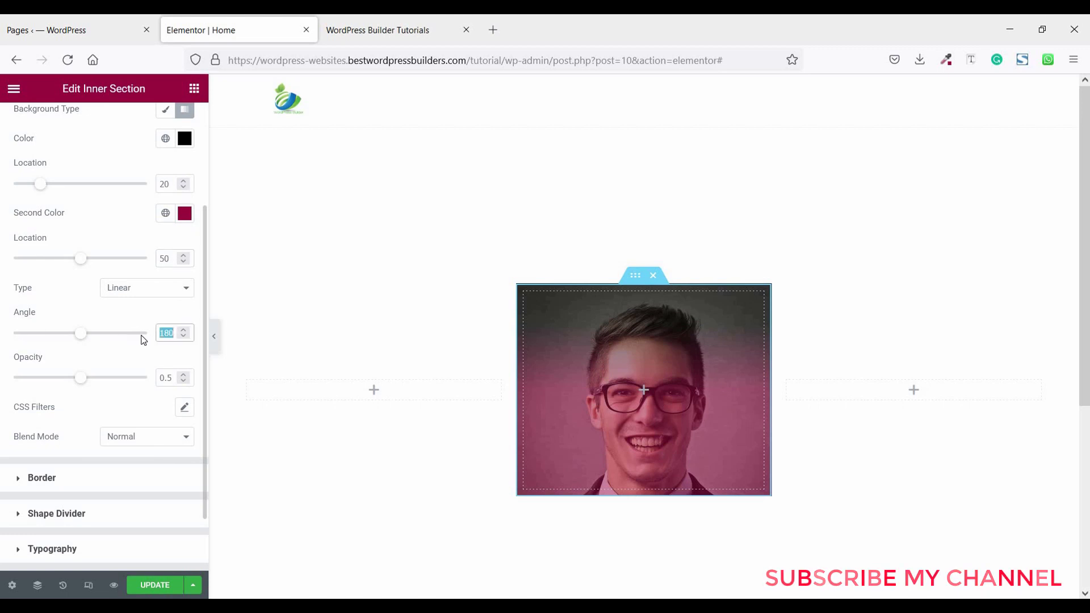
{"action": "type", "text": "140"}
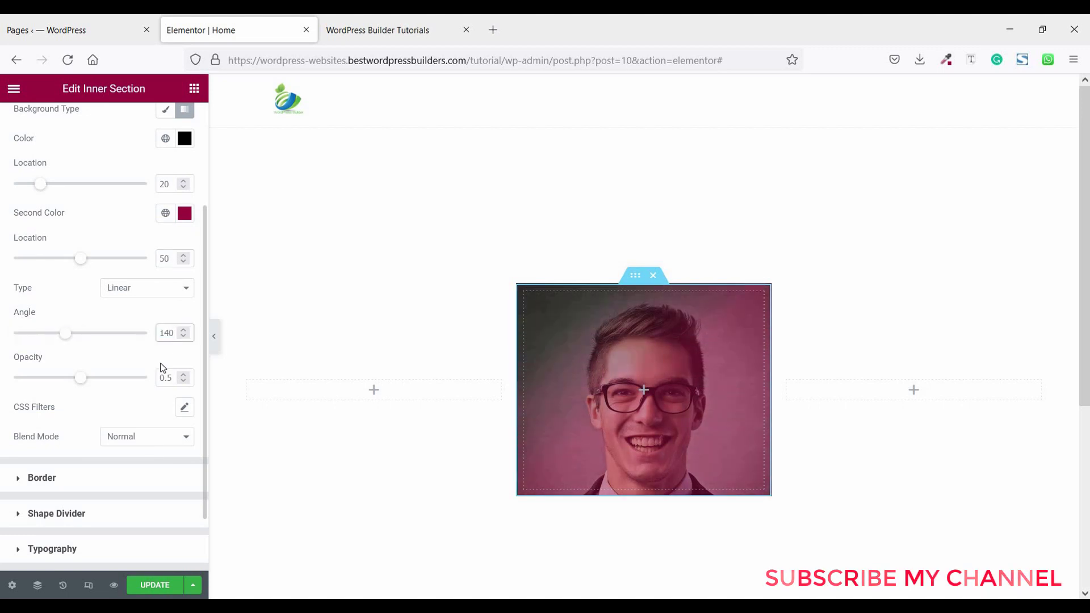
{"action": "left_click_drag", "start_coordinate": [93, 386], "coordinate": [131, 399]}
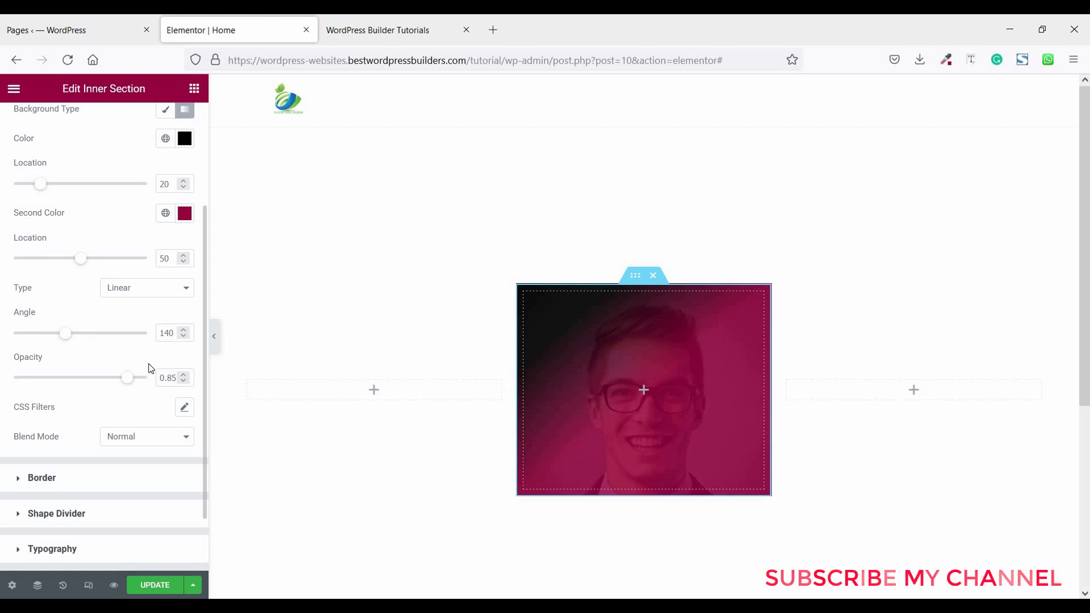
{"action": "left_click", "coordinate": [194, 88]}
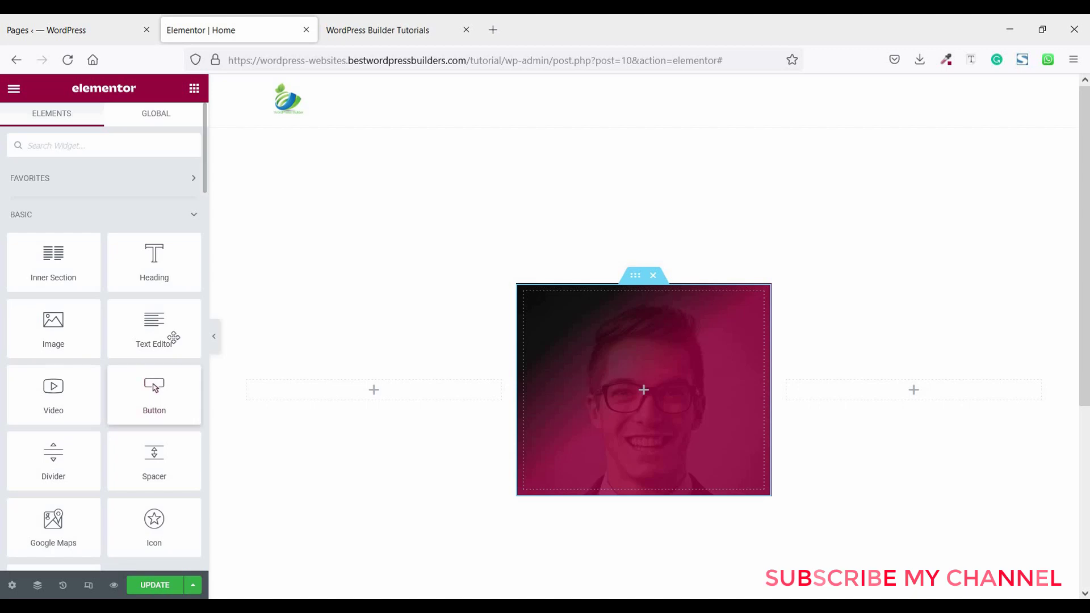
{"action": "left_click_drag", "start_coordinate": [154, 256], "coordinate": [563, 360]}
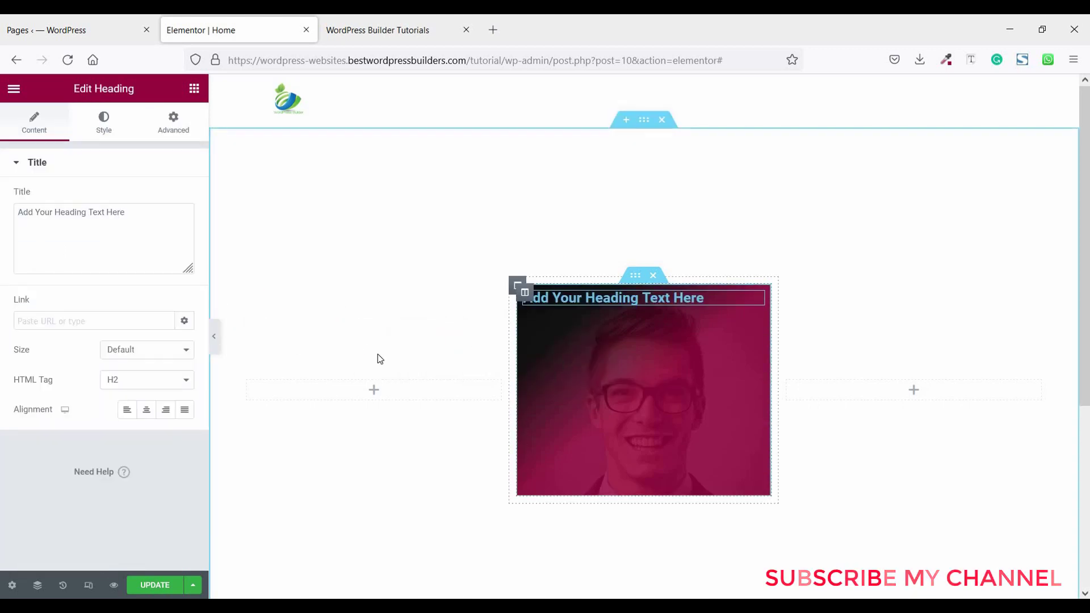
{"action": "left_click", "coordinate": [146, 410]}
{"action": "left_click_drag", "start_coordinate": [126, 212], "coordinate": [10, 209]}
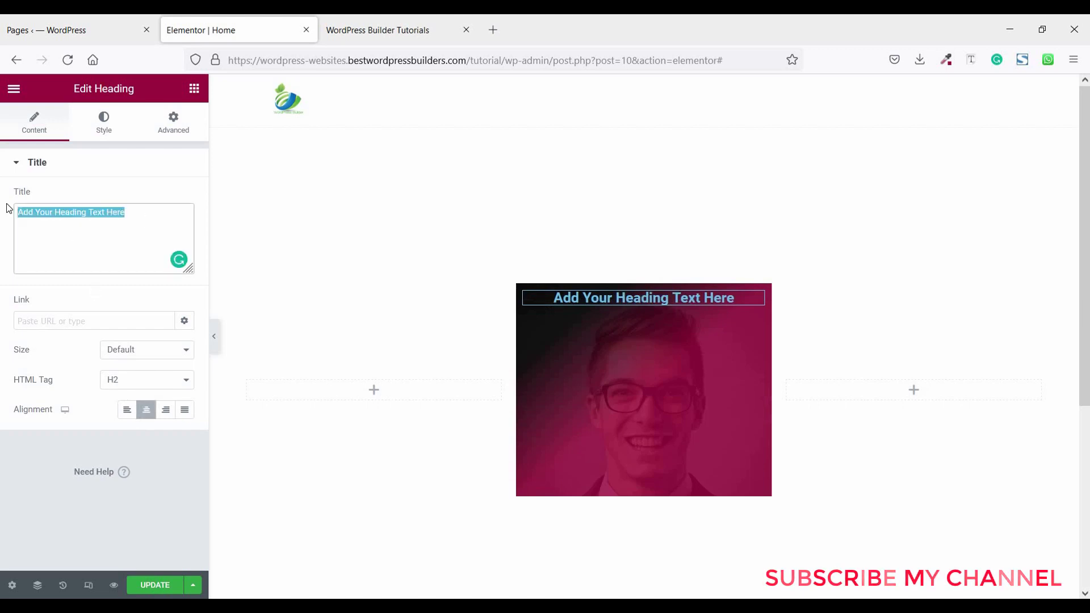
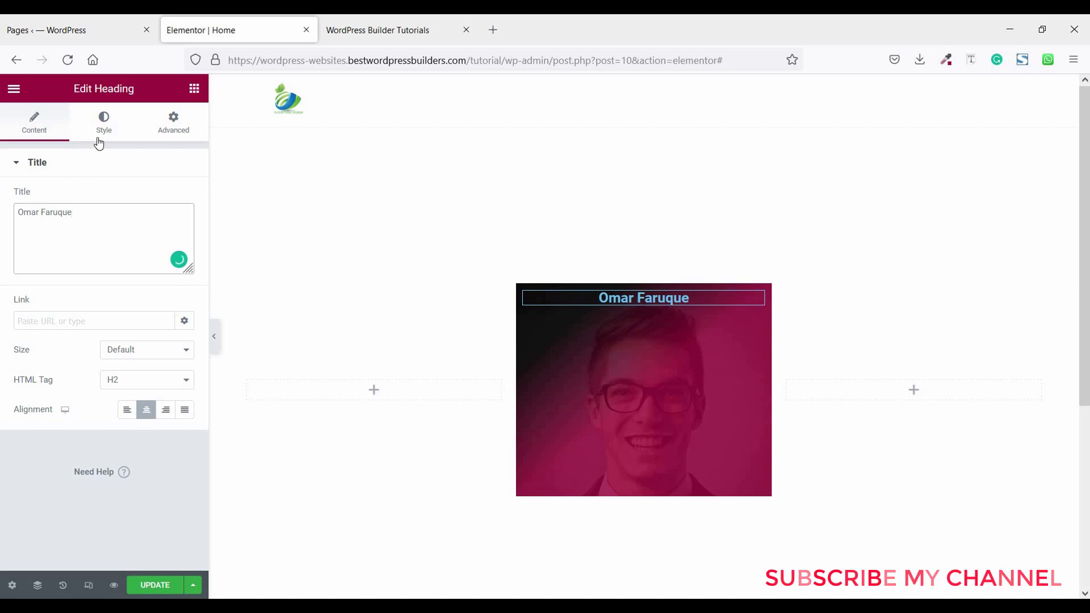
- Make the heading text white #FFFFFF
{"action": "left_click", "coordinate": [105, 125]}
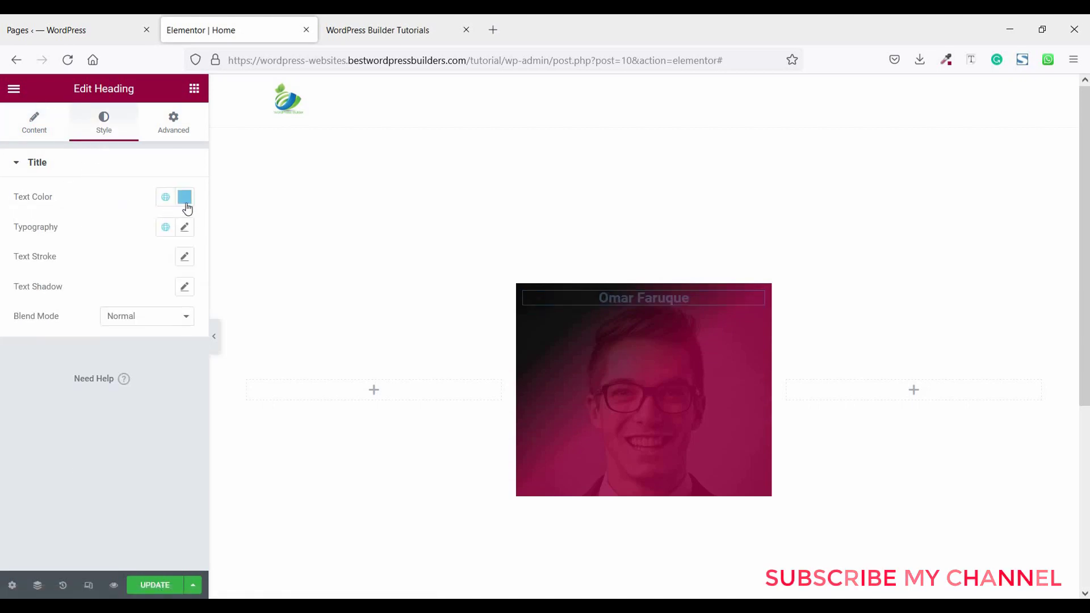
{"action": "left_click", "coordinate": [185, 199]}
{"action": "left_click", "coordinate": [25, 252]}
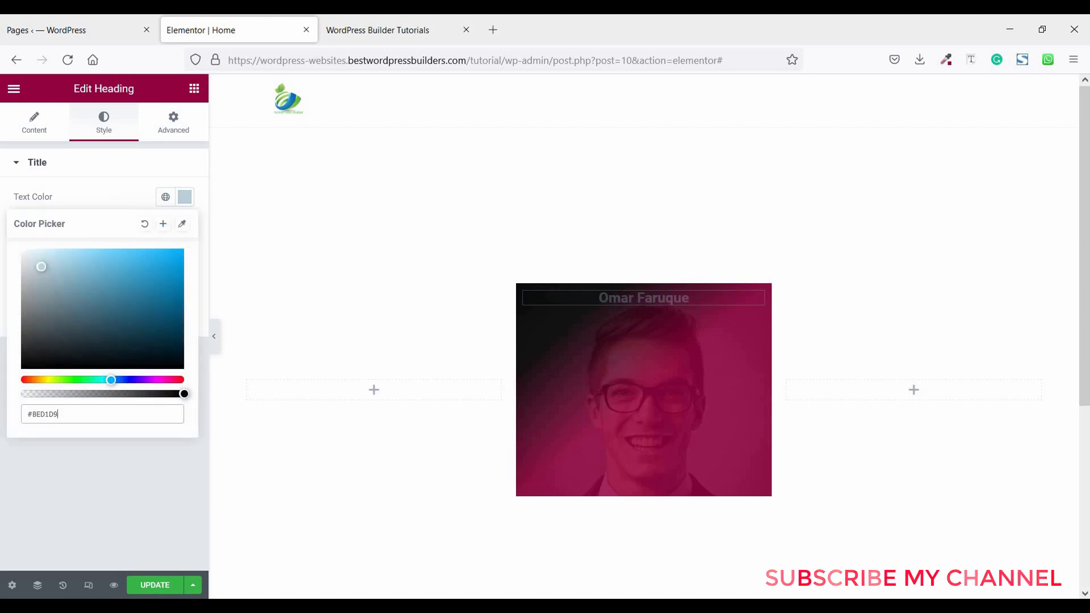
{"action": "left_click", "coordinate": [94, 197]}
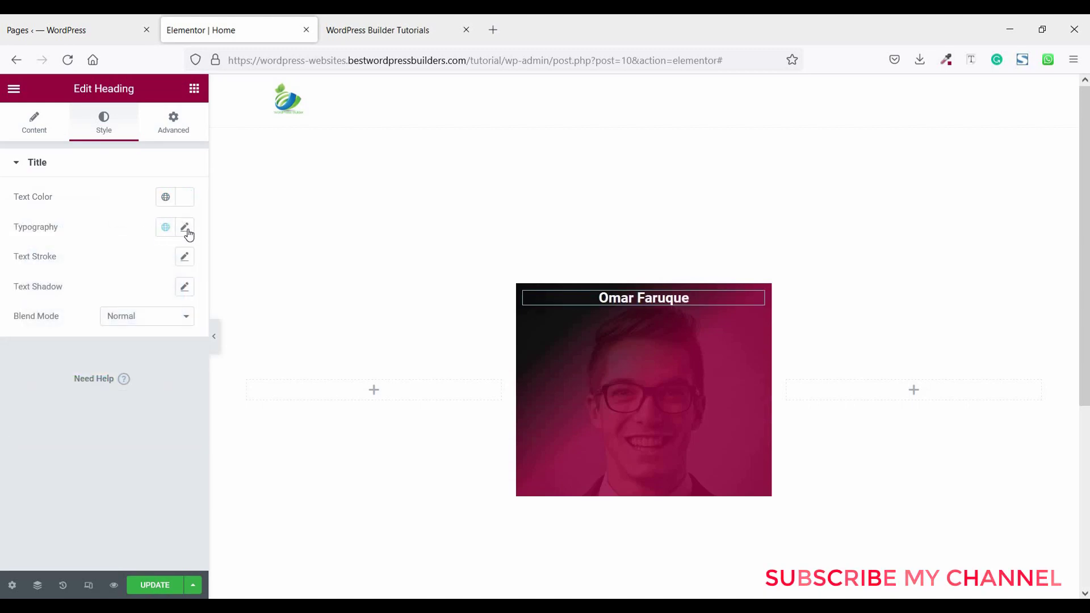
- Set the heading typography to Poppins at weight 600
{"action": "left_click", "coordinate": [185, 227]}
{"action": "left_click", "coordinate": [128, 298]}
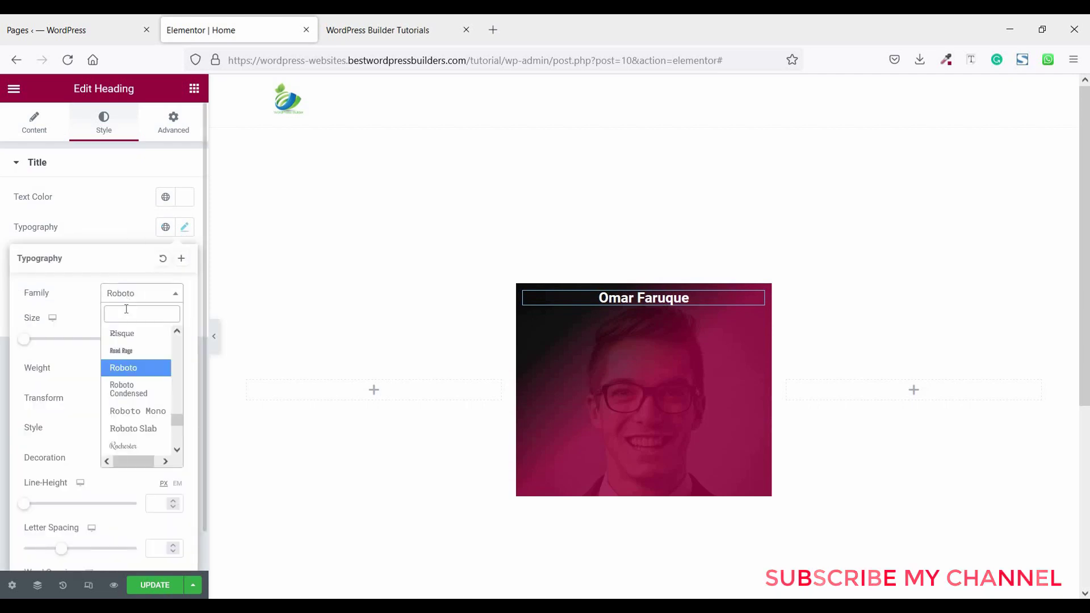
{"action": "type", "text": "popp"}
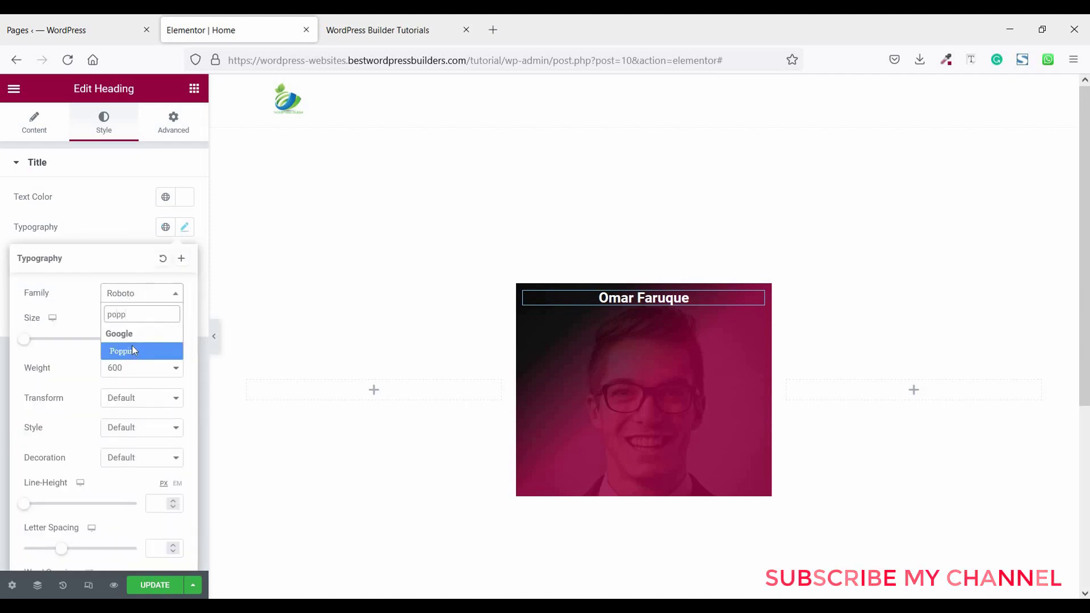
{"action": "left_click", "coordinate": [131, 346]}
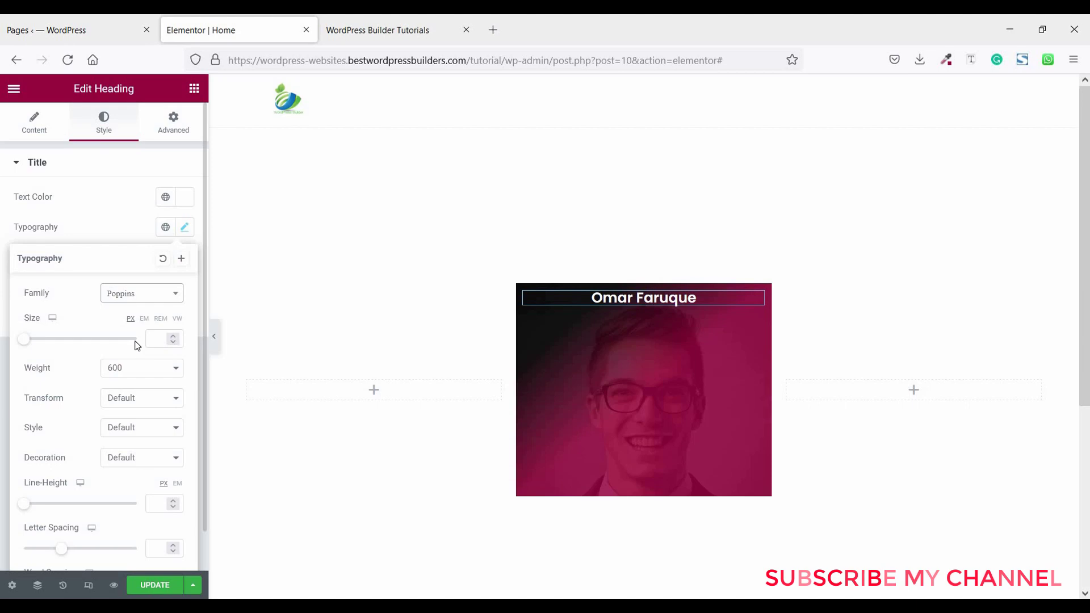
{"action": "left_click", "coordinate": [121, 226]}
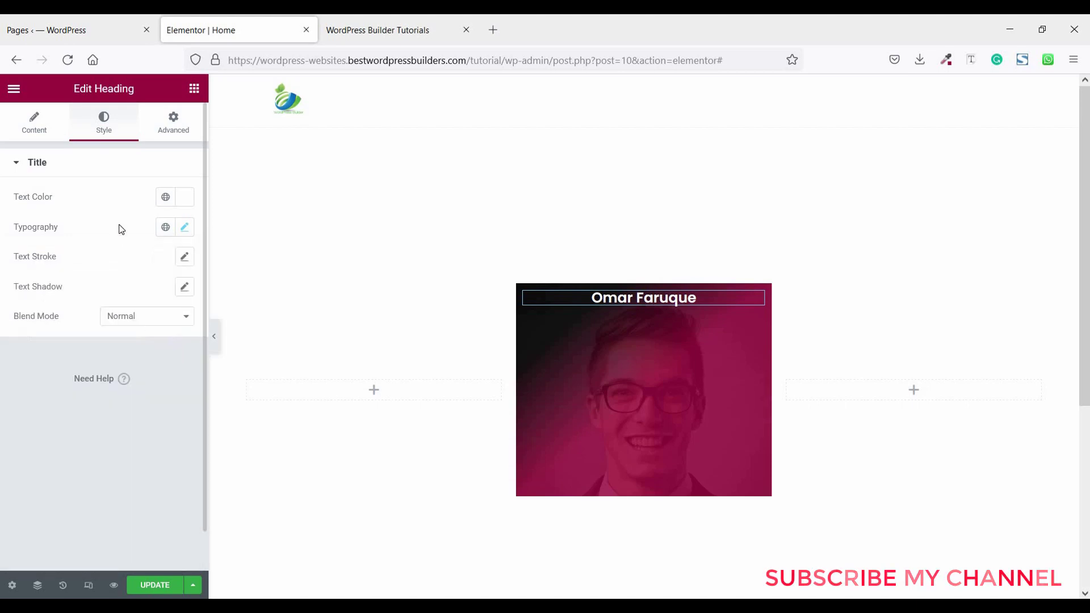
- Add a Text Editor lorem ipsum paragraph under the name, centred and white #FFFFFF
{"action": "left_click", "coordinate": [193, 89]}
{"action": "left_click_drag", "start_coordinate": [148, 333], "coordinate": [645, 292]}
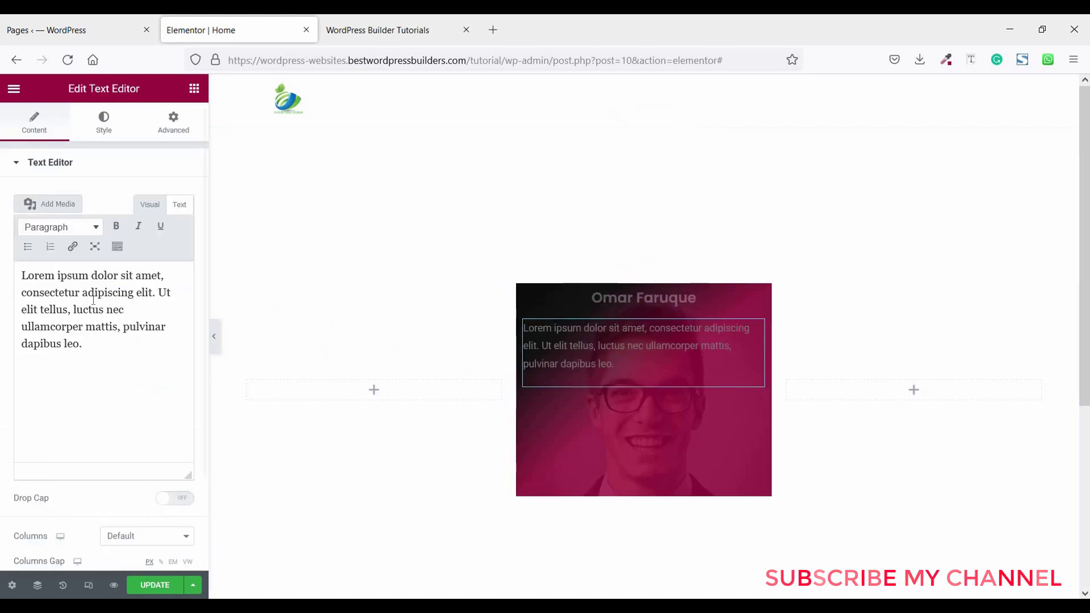
{"action": "left_click", "coordinate": [107, 132]}
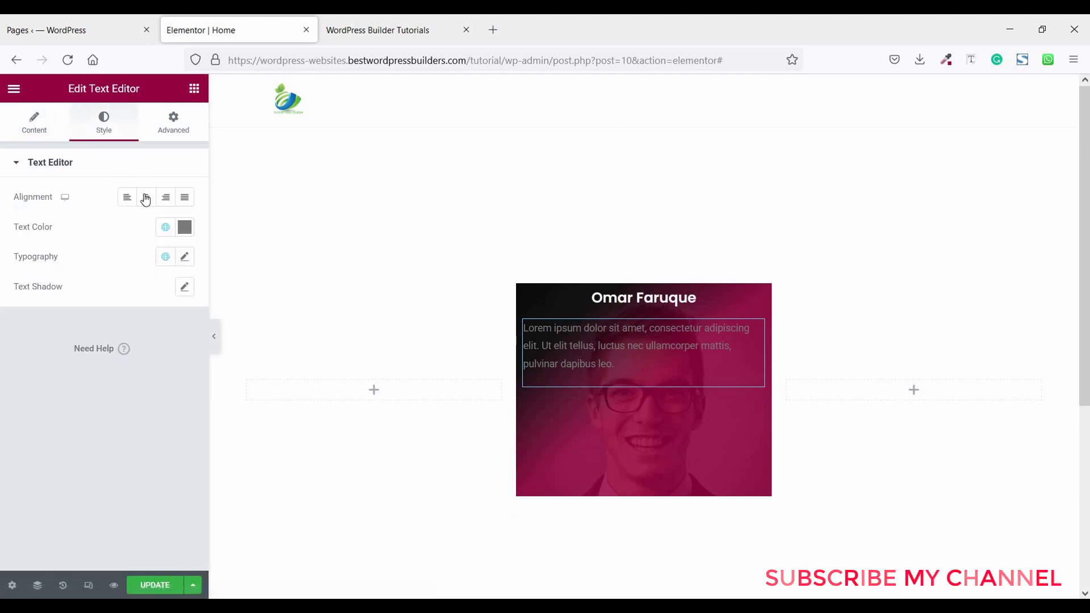
{"action": "left_click", "coordinate": [146, 203]}
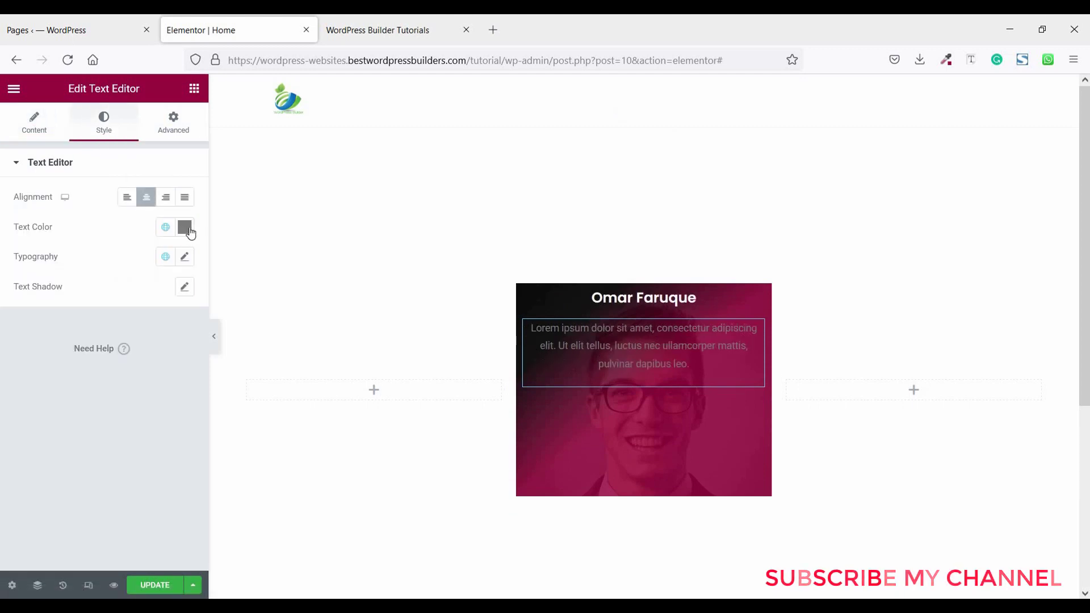
{"action": "left_click", "coordinate": [185, 228]}
{"action": "left_click", "coordinate": [23, 283]}
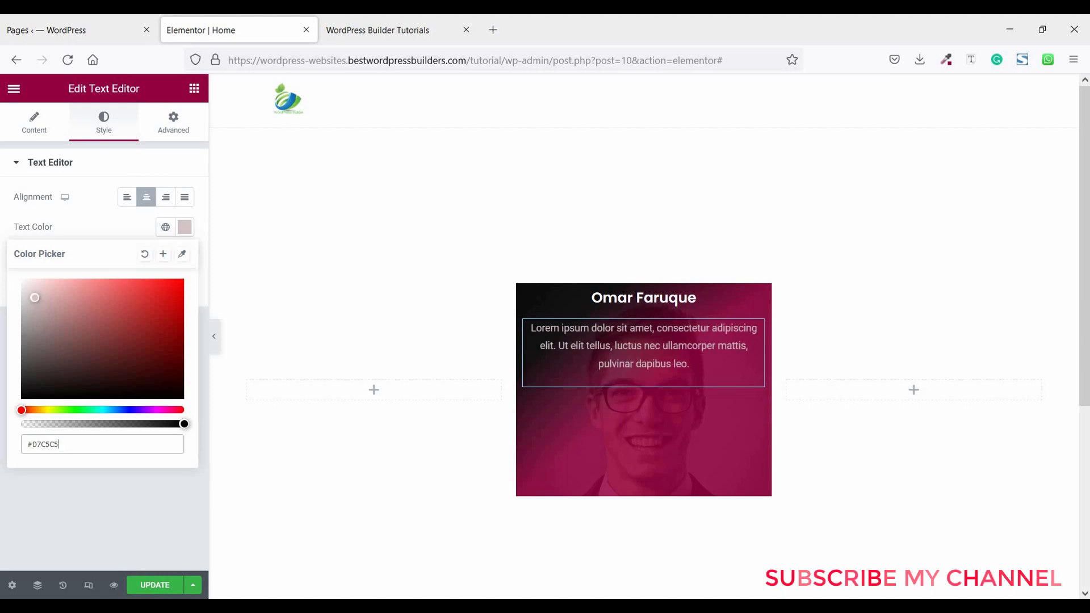
{"action": "left_click", "coordinate": [91, 478]}
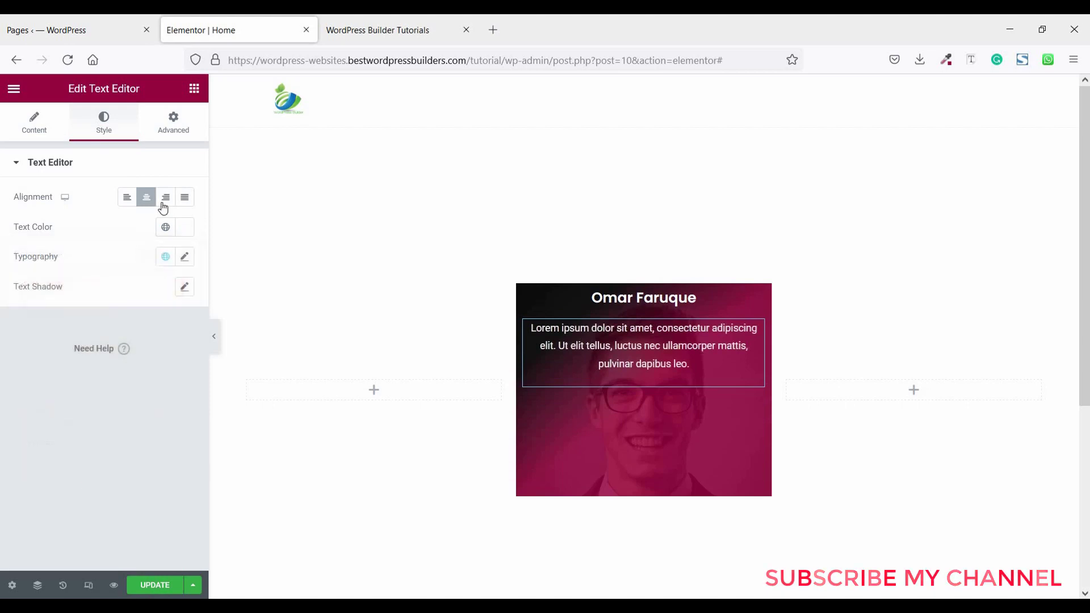
{"action": "left_click", "coordinate": [194, 89]}
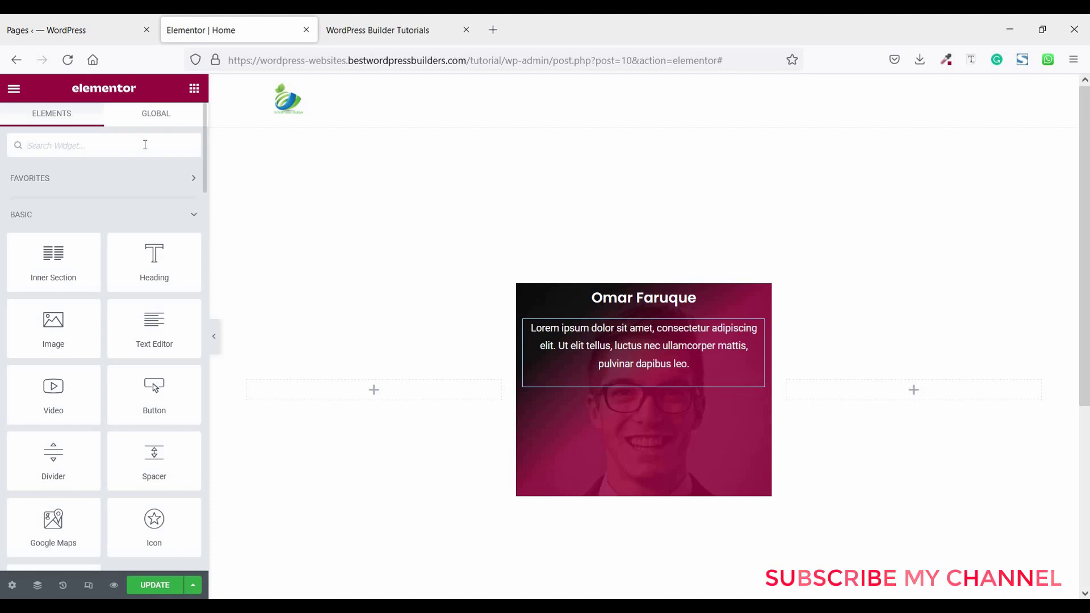
- Add Facebook, Twitter and YouTube icons under the paragraph with Custom colour and zero-alpha primary colour
{"action": "type", "text": "soci"}
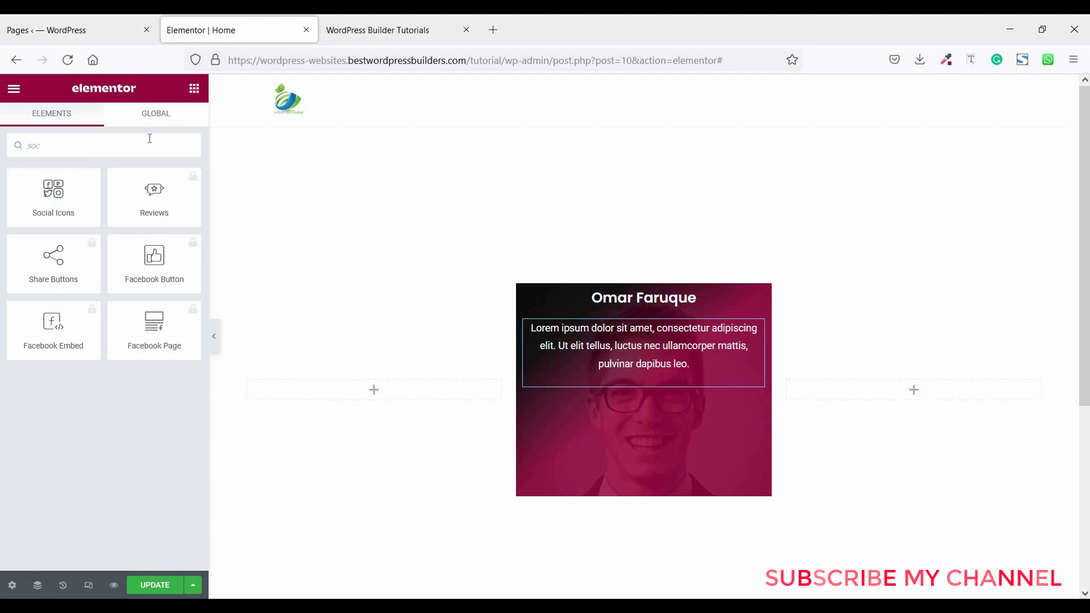
{"action": "left_click_drag", "start_coordinate": [57, 193], "coordinate": [555, 370]}
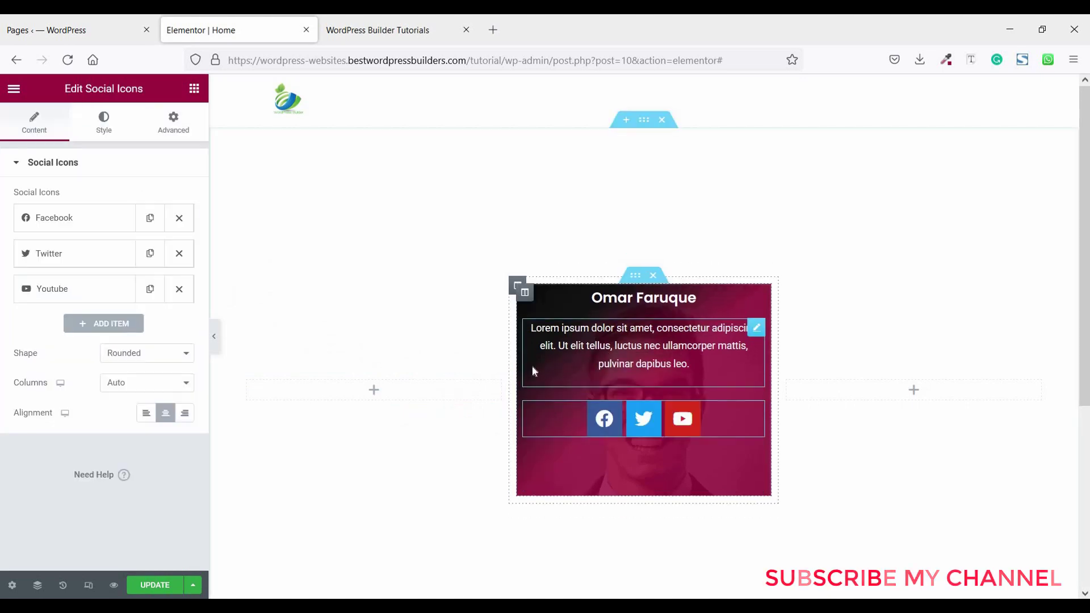
{"action": "left_click", "coordinate": [105, 129]}
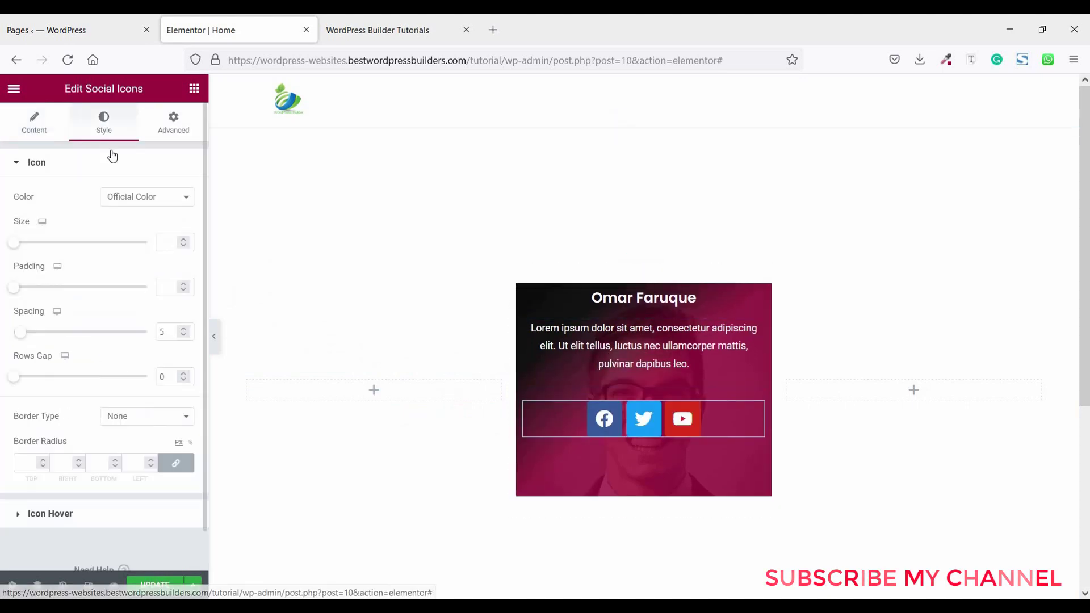
{"action": "left_click", "coordinate": [130, 200]}
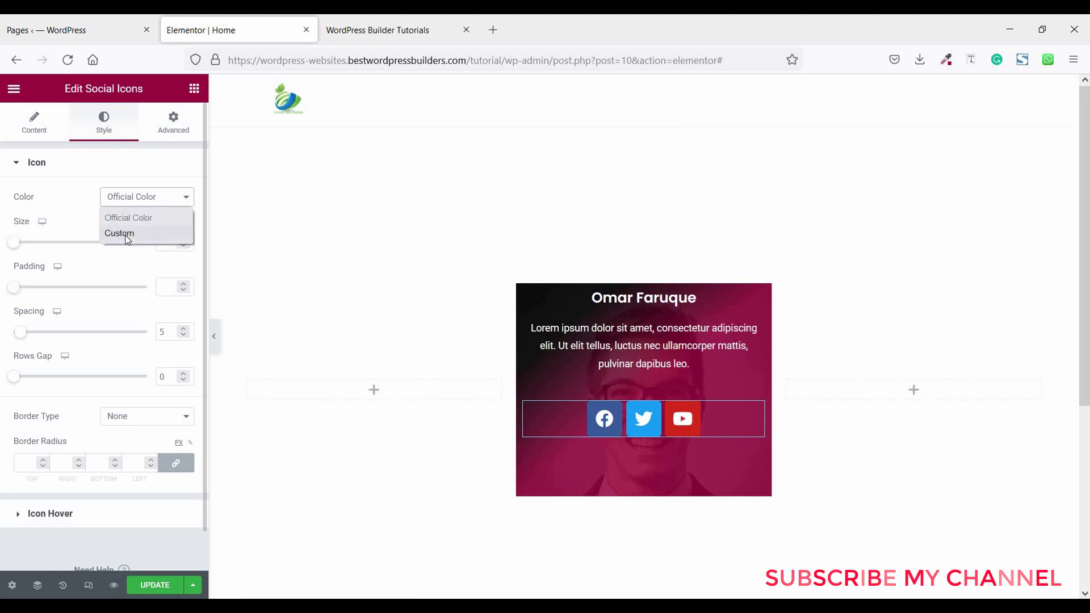
{"action": "left_click", "coordinate": [126, 234]}
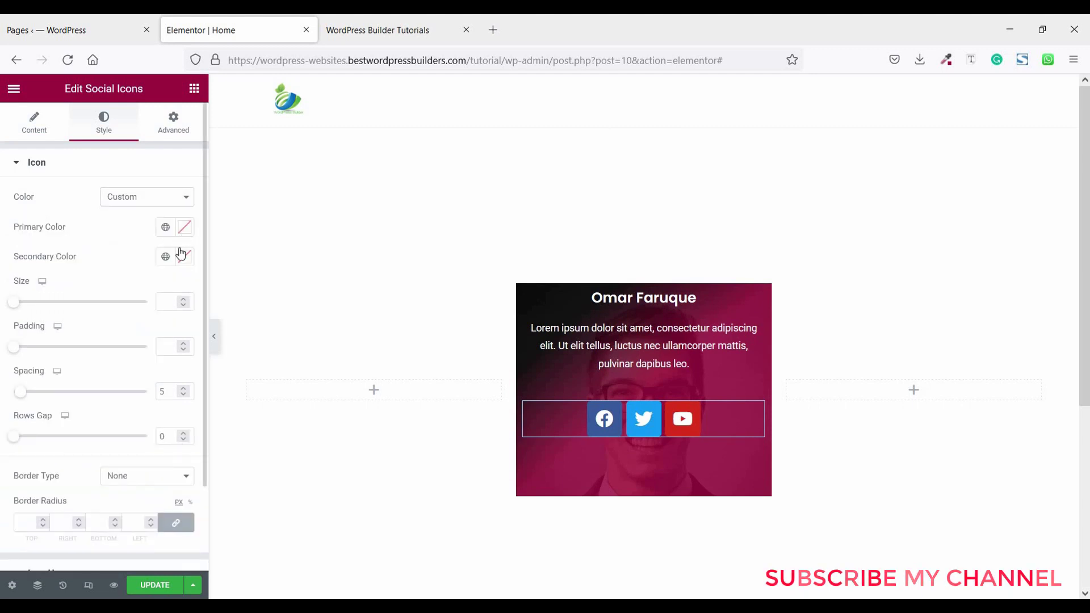
{"action": "left_click", "coordinate": [184, 228]}
{"action": "left_click_drag", "start_coordinate": [178, 426], "coordinate": [22, 423]}
{"action": "left_click", "coordinate": [110, 227]}
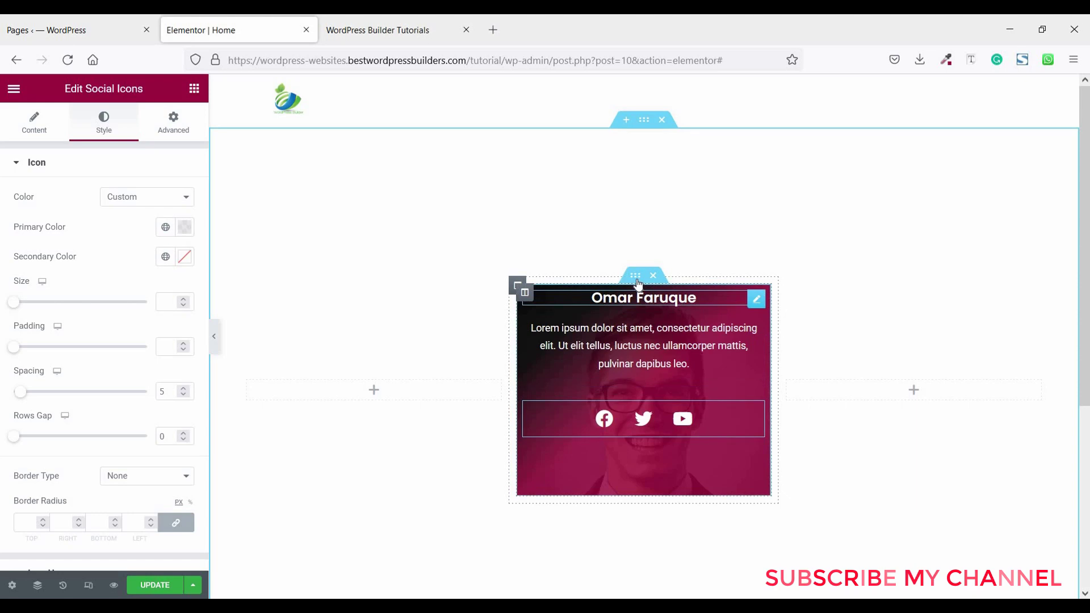
- Give the inner section padding of 20% top and 2% elsewhere, then view the example tab
{"action": "left_click", "coordinate": [637, 279]}
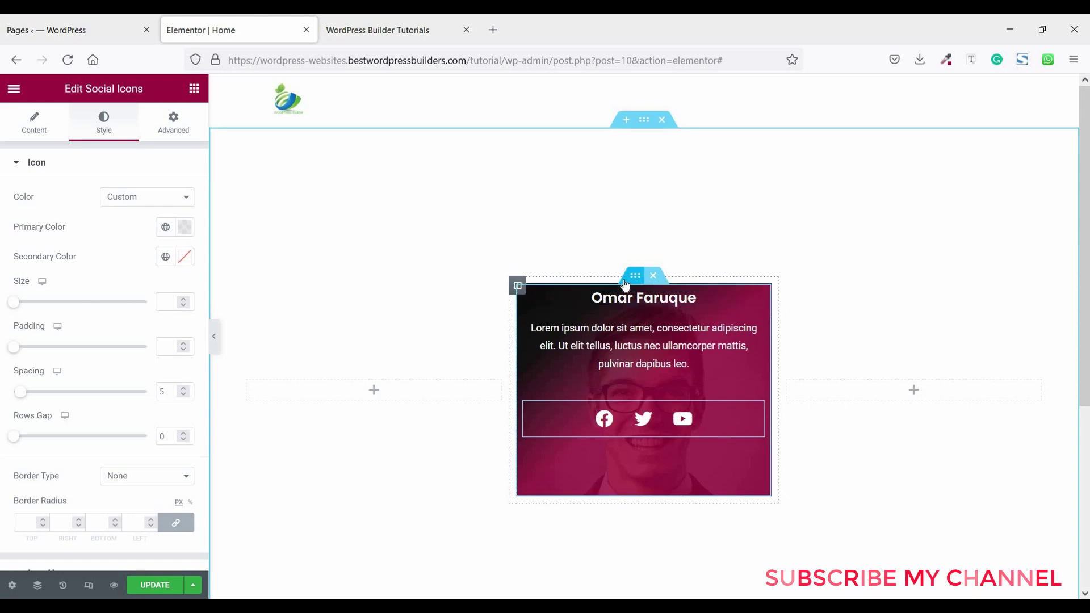
{"action": "left_click", "coordinate": [173, 129]}
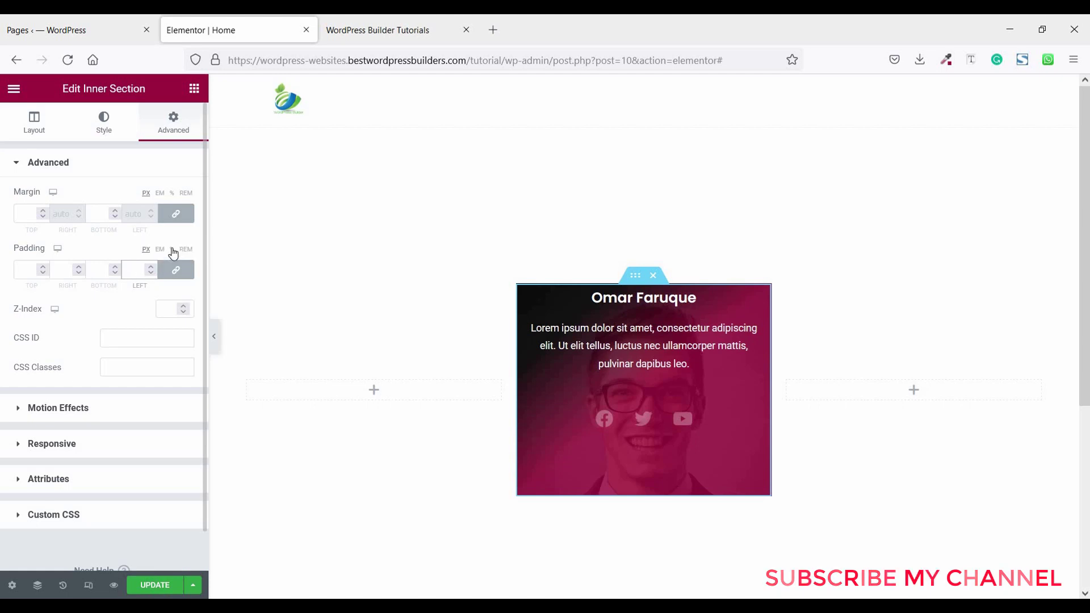
{"action": "left_click", "coordinate": [172, 249]}
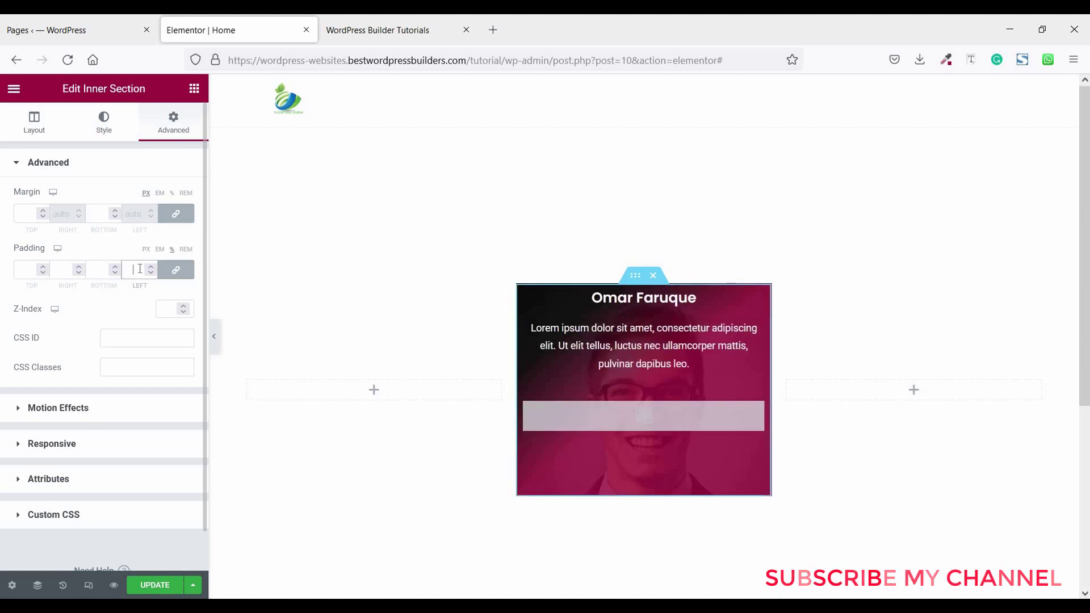
{"action": "type", "text": "2"}
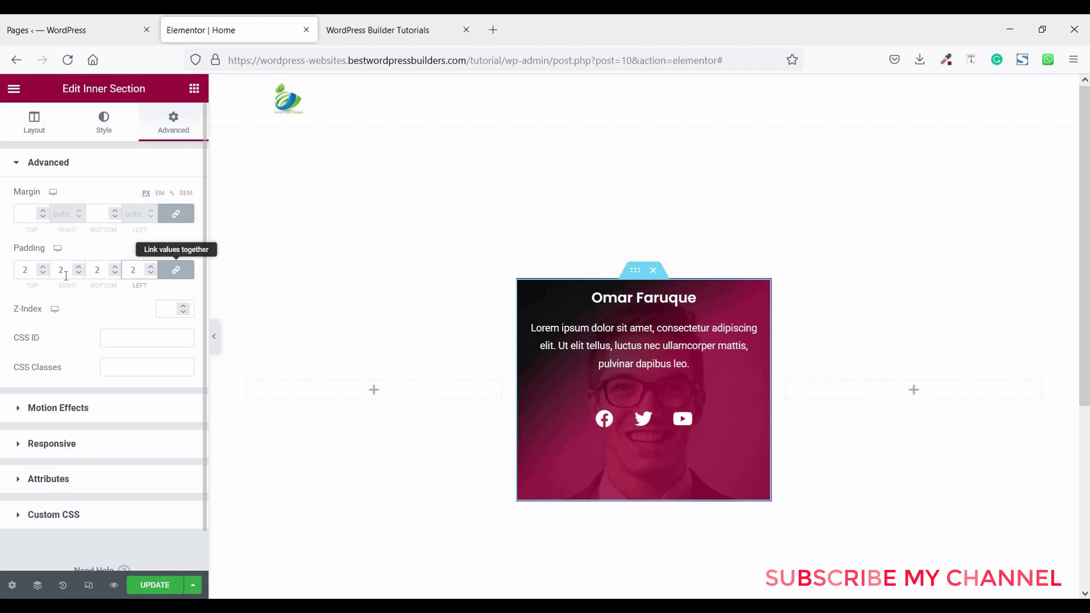
{"action": "left_click", "coordinate": [176, 270]}
{"action": "left_click", "coordinate": [27, 270]}
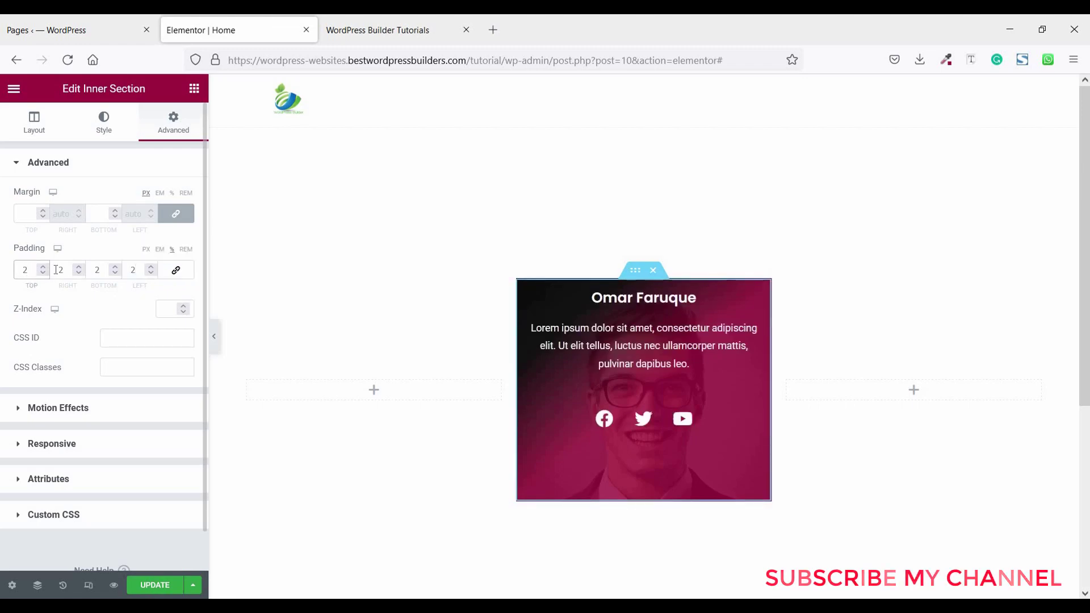
{"action": "type", "text": "0"}
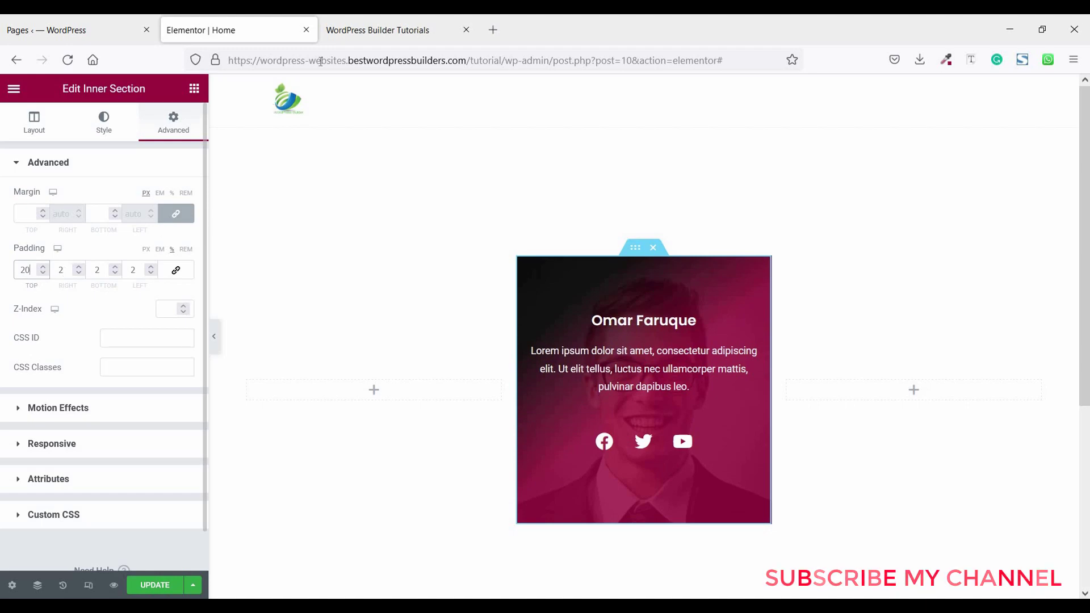
{"action": "left_click", "coordinate": [423, 30]}
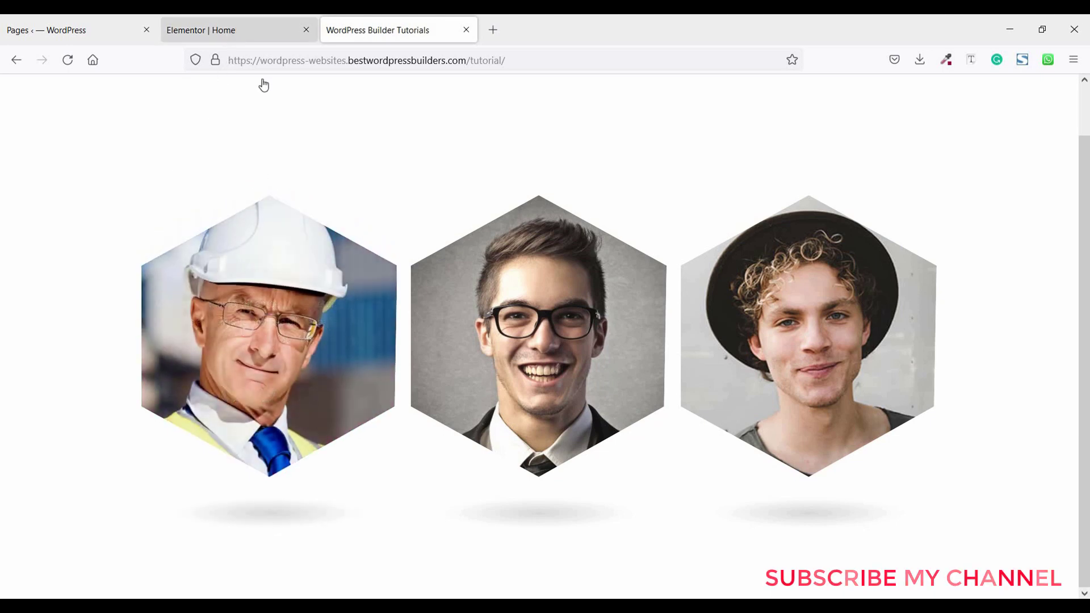
- Return to the Elementor | Home tab and expand the inner section's empty Custom CSS panel
{"action": "left_click", "coordinate": [234, 31]}
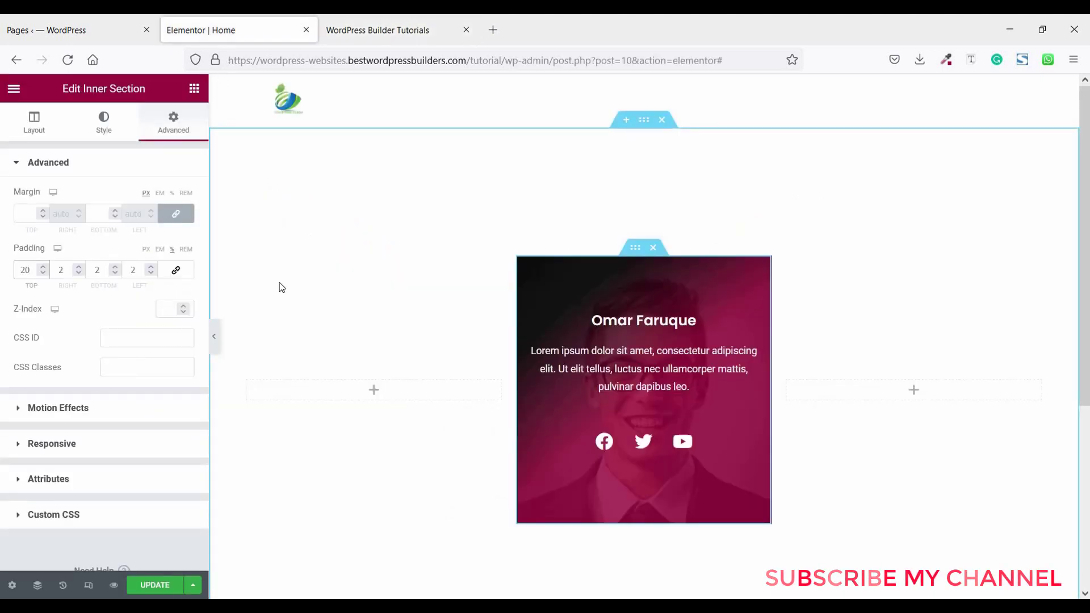
{"action": "scroll", "coordinate": [113, 454], "scroll_direction": "down", "scroll_amount": 1}
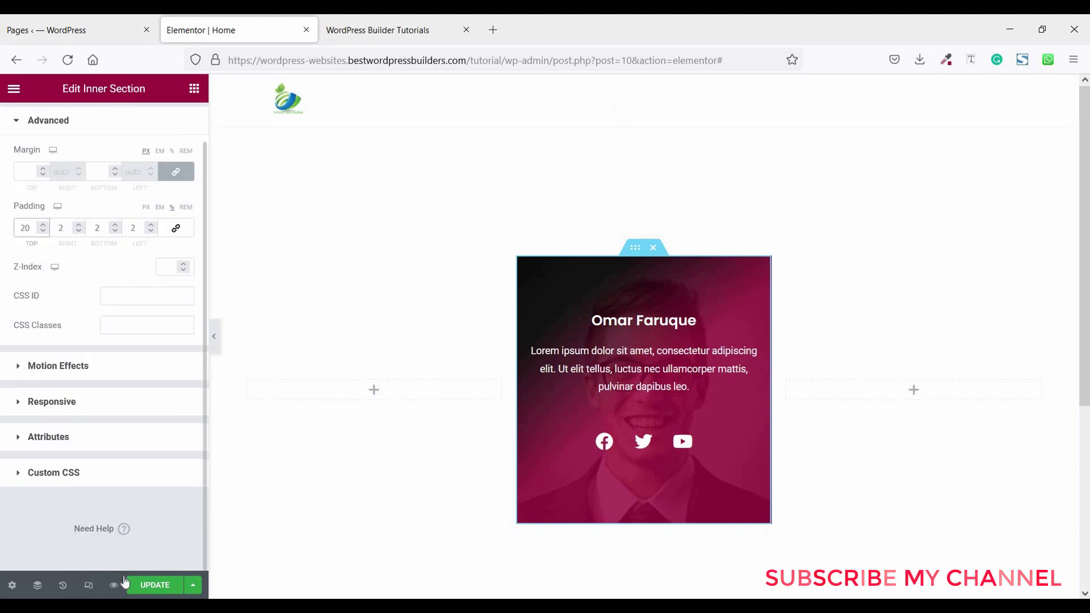
{"action": "left_click", "coordinate": [69, 467]}
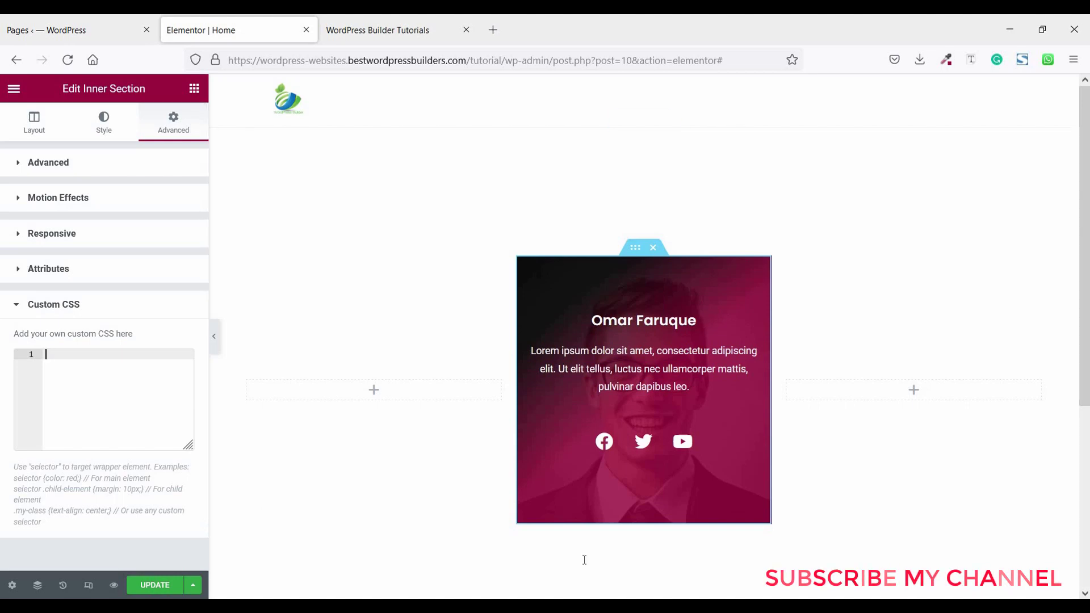
- Copy the Hexagon Clip-Path CSS from Notepad into the inner section's custom CSS box
{"action": "key", "text": "alt+Tab"}
{"action": "scroll", "coordinate": [61, 127], "scroll_direction": "up", "scroll_amount": 4}
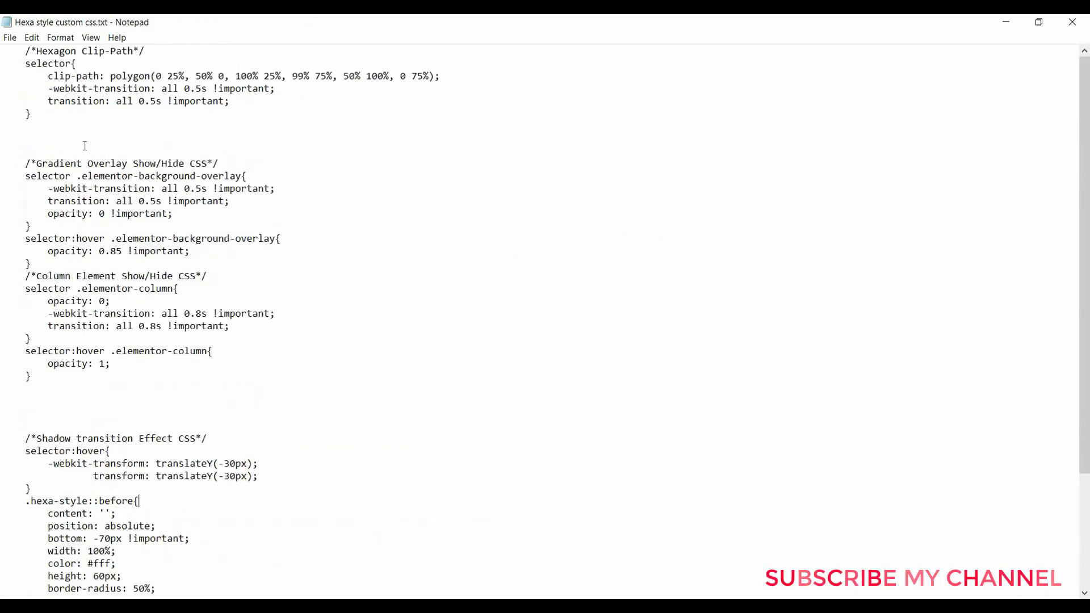
{"action": "left_click_drag", "start_coordinate": [47, 115], "coordinate": [2, 51]}
{"action": "key", "text": "ctrl+c"}
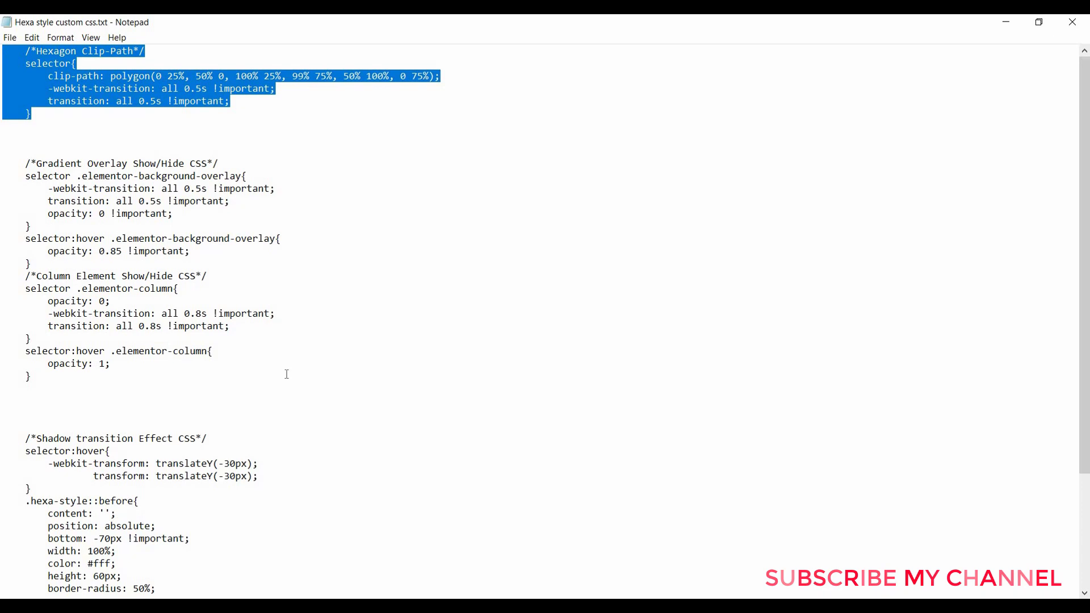
{"action": "key", "text": "alt+Tab"}
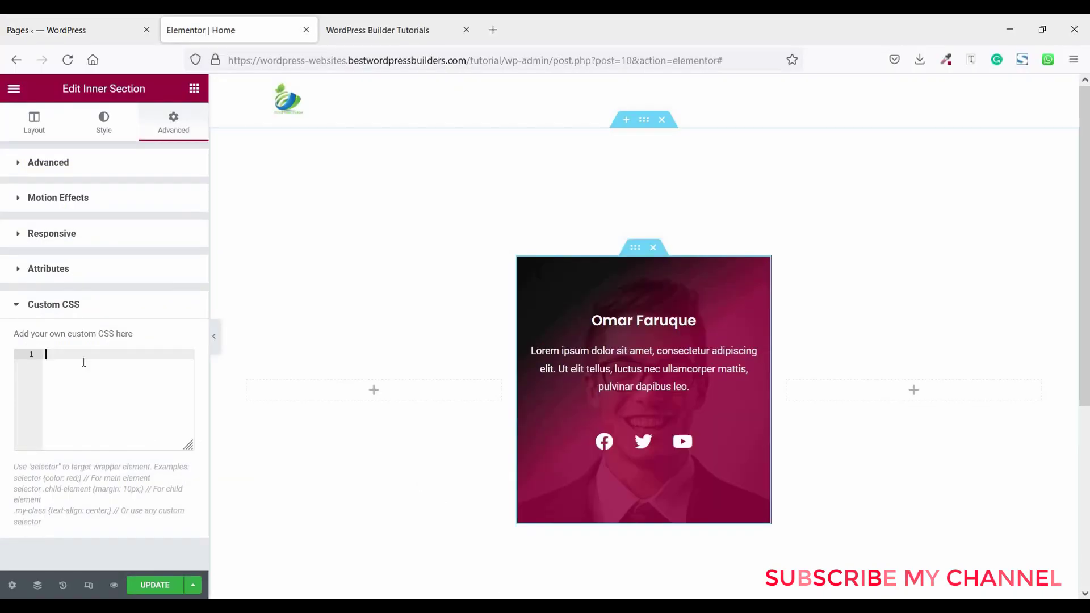
{"action": "left_click", "coordinate": [82, 361]}
{"action": "key", "text": "ctrl+v"}
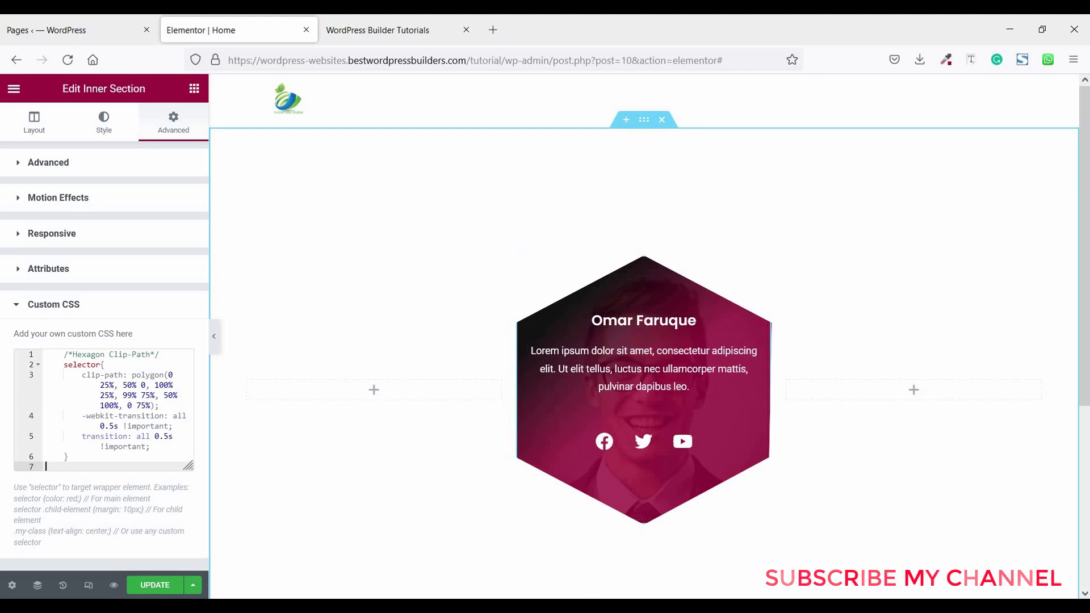
- Select the Gradient Overlay and Column Element show/hide CSS blocks in Notepad
{"action": "key", "text": "alt+Tab"}
{"action": "left_click", "coordinate": [111, 363]}
{"action": "left_click_drag", "start_coordinate": [33, 377], "coordinate": [2, 164]}
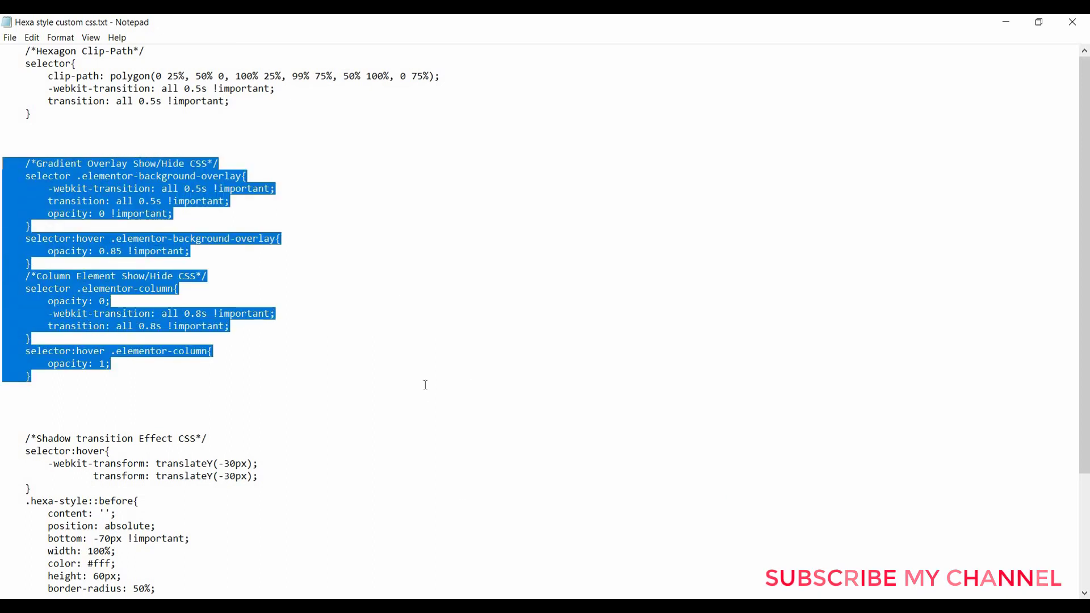
- Paste the gradient overlay and column show/hide CSS below the hexagon CSS in Custom CSS
{"action": "key", "text": "alt+Tab"}
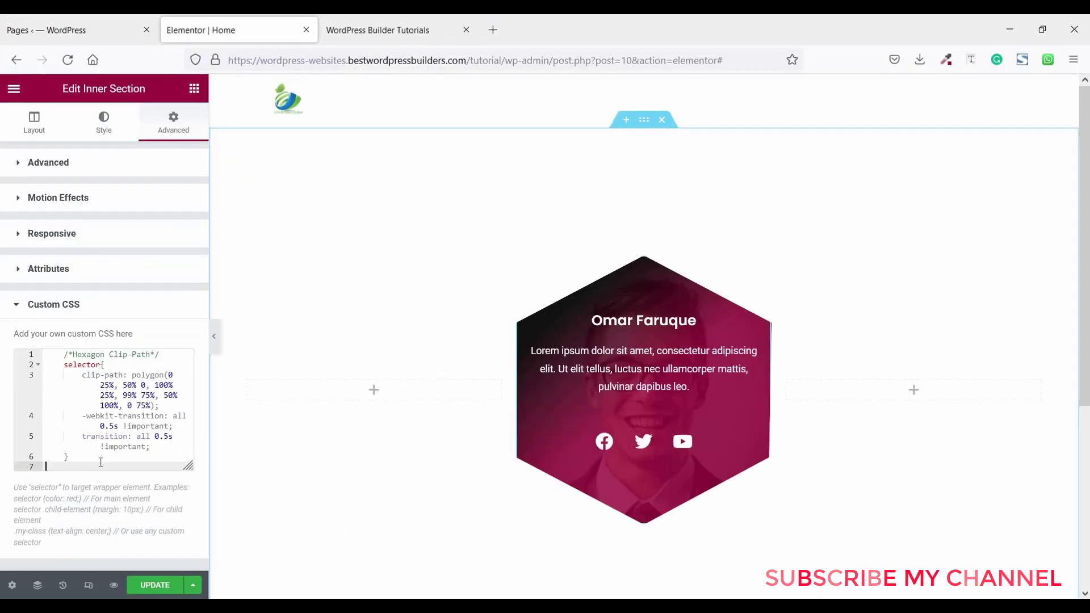
{"action": "key", "text": "Return"}
{"action": "key", "text": "Return"}
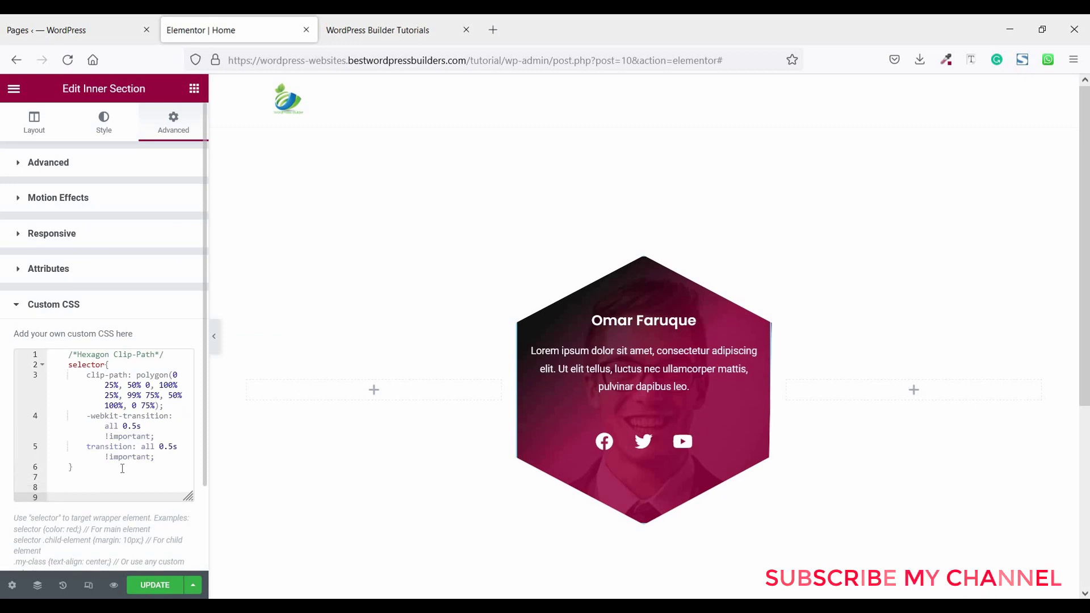
{"action": "key", "text": "ctrl+v"}
{"action": "mouse_move", "coordinate": [607, 396]}
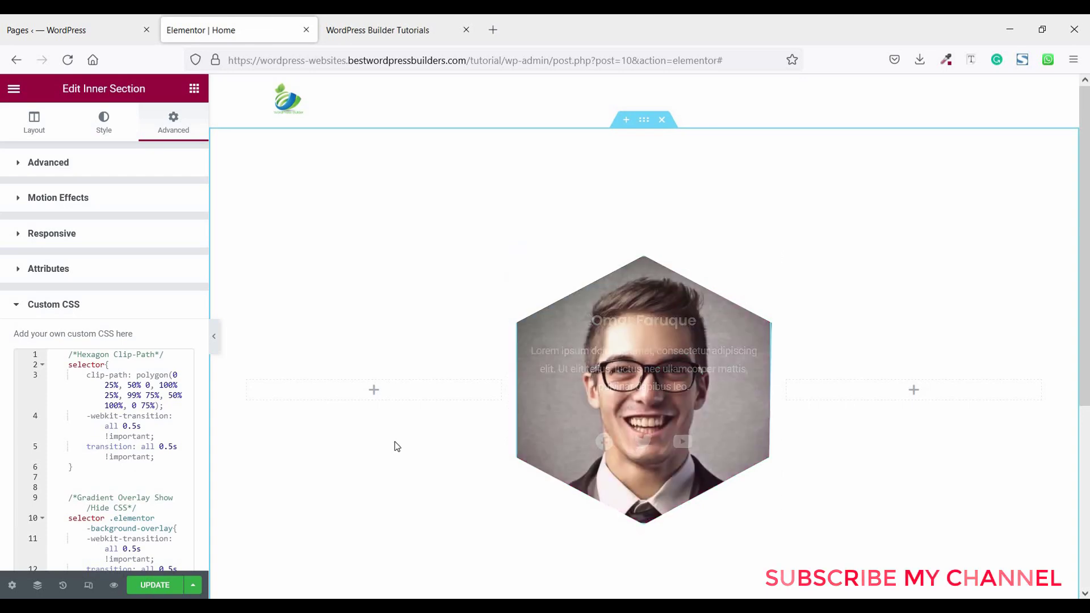
{"action": "scroll", "coordinate": [449, 270], "scroll_direction": "down", "scroll_amount": 1}
- Check the hover overlay and details on the live site tab, then return to the editor
{"action": "left_click", "coordinate": [421, 26]}
{"action": "mouse_move", "coordinate": [372, 276]}
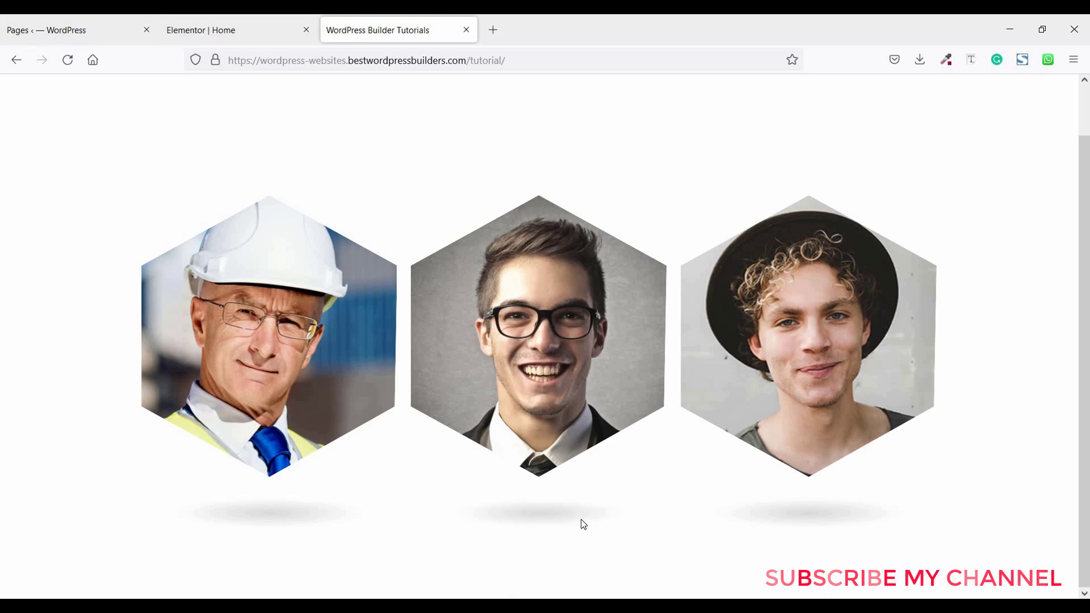
{"action": "left_click", "coordinate": [261, 32]}
- Select the Shadow transition Effect block at the end of the Notepad CSS notes
{"action": "key", "text": "alt+Tab"}
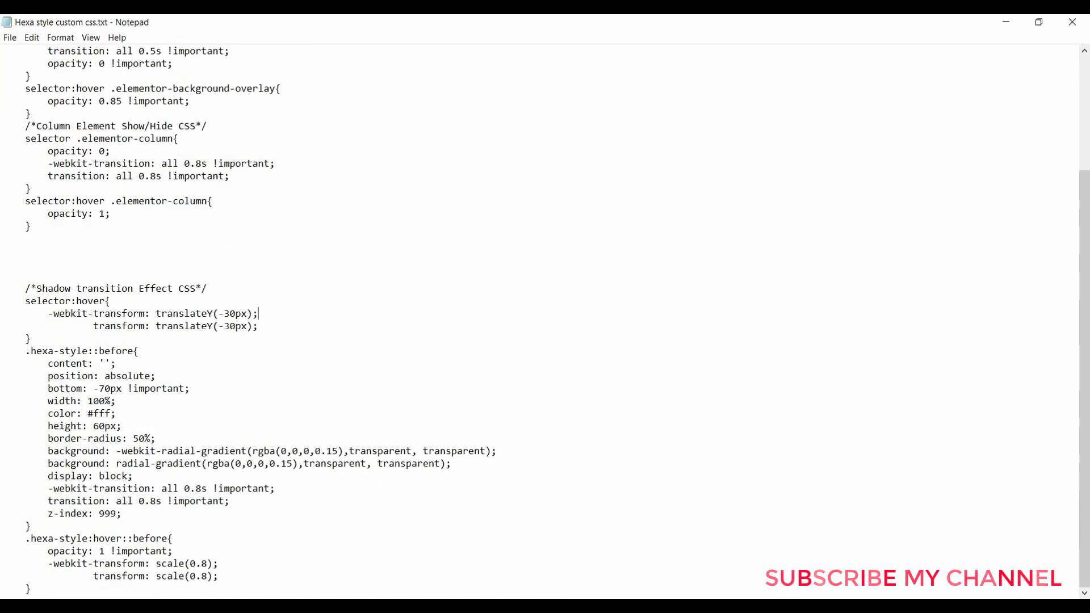
{"action": "key", "text": "ctrl+End"}
{"action": "key", "text": "shift+Up"}
{"action": "key", "text": "shift+Up"}
{"action": "key", "text": "shift+Up"}
{"action": "key", "text": "shift+Up"}
{"action": "key", "text": "shift+Up"}
{"action": "key", "text": "shift+Up"}
{"action": "key", "text": "shift+Up"}
{"action": "key", "text": "shift+Up"}
{"action": "key", "text": "shift+Up"}
{"action": "key", "text": "shift+Up"}
{"action": "key", "text": "shift+Up"}
{"action": "key", "text": "shift+Up"}
{"action": "key", "text": "shift+Up"}
{"action": "key", "text": "shift+Up"}
{"action": "key", "text": "shift+Up"}
{"action": "key", "text": "shift+Up"}
{"action": "key", "text": "shift+Up"}
{"action": "key", "text": "shift+Up"}
{"action": "key", "text": "shift+Up"}
{"action": "key", "text": "shift+Up"}
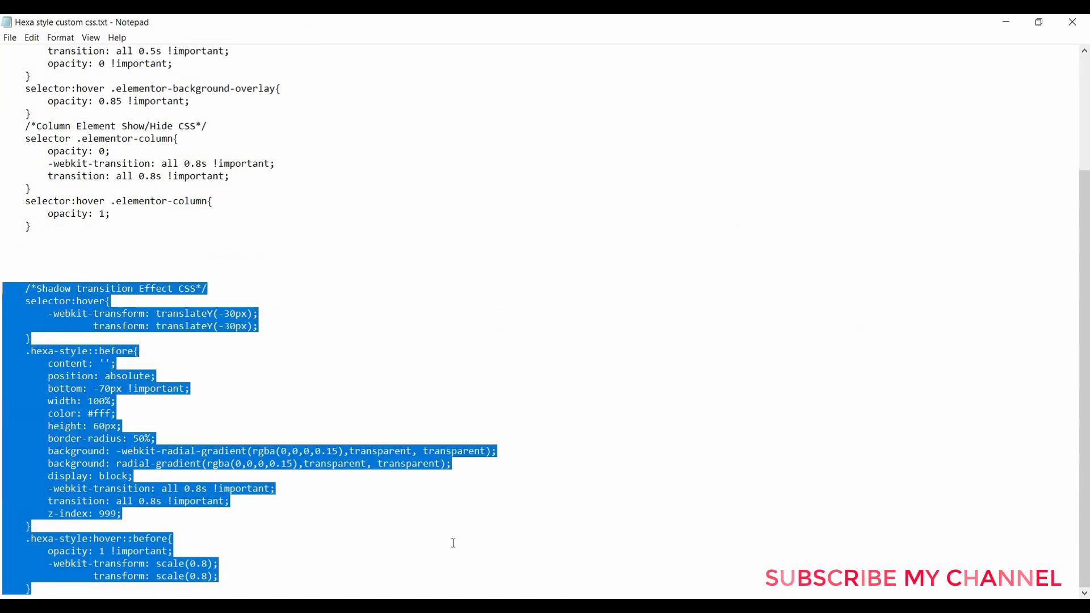
- Append the Shadow transition Effect CSS after the existing rules and select the hexa-style class name
{"action": "key", "text": "alt+Tab"}
{"action": "scroll", "coordinate": [87, 341], "scroll_direction": "down", "scroll_amount": 10}
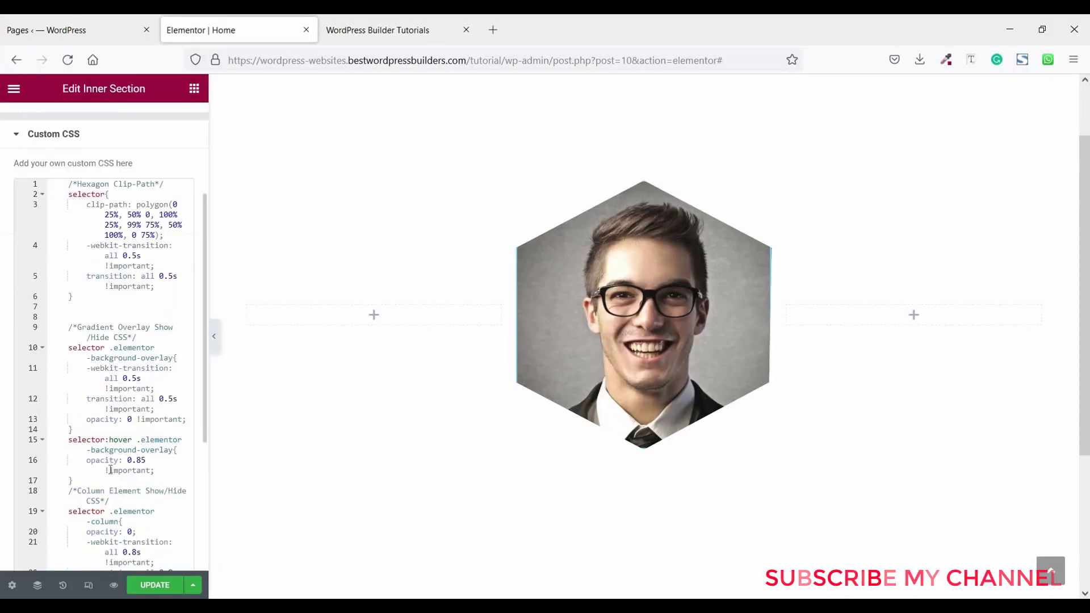
{"action": "left_click", "coordinate": [88, 393]}
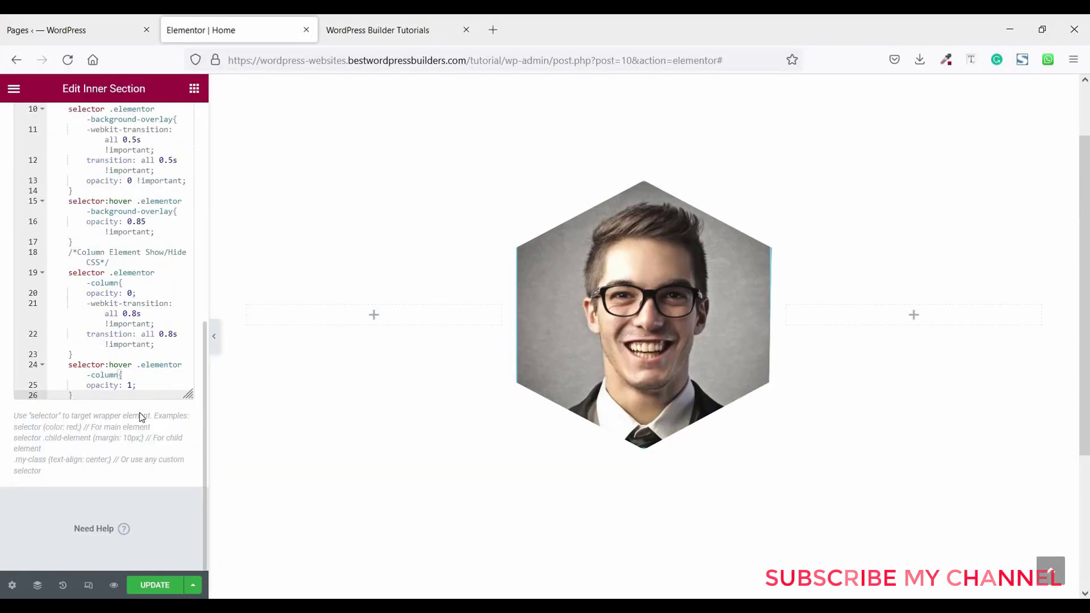
{"action": "key", "text": "Return"}
{"action": "key", "text": "Return"}
{"action": "key", "text": "ctrl+v"}
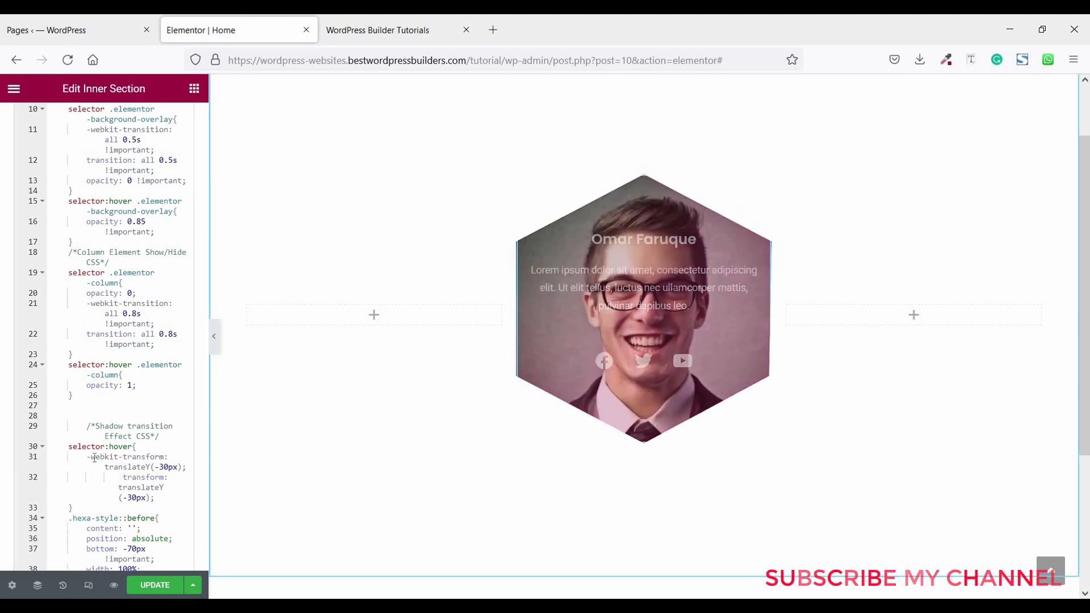
{"action": "scroll", "coordinate": [94, 443], "scroll_direction": "down", "scroll_amount": 2}
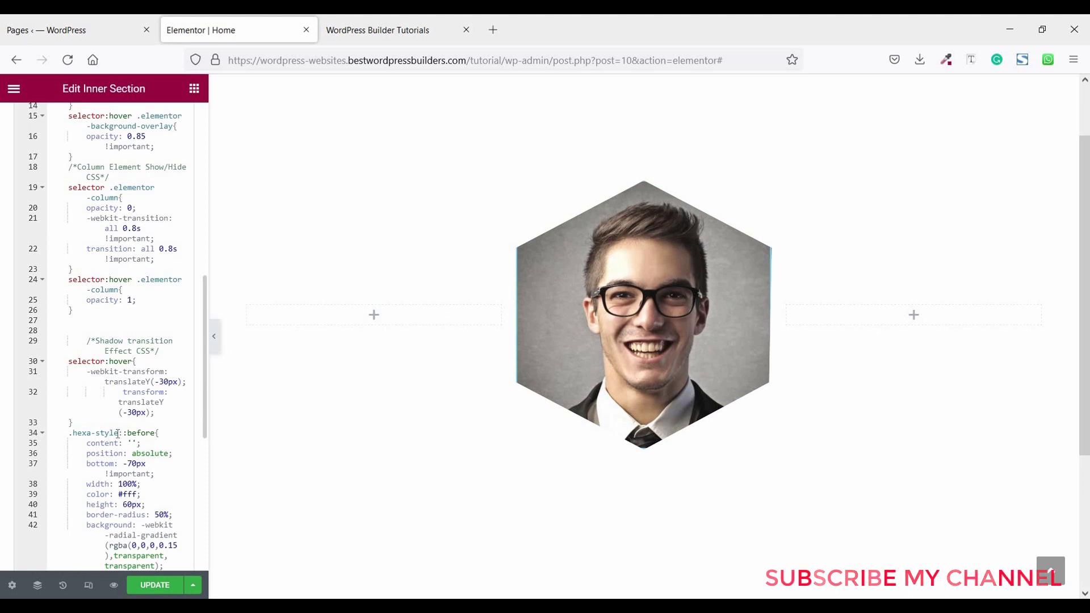
{"action": "left_click_drag", "start_coordinate": [118, 433], "coordinate": [78, 434]}
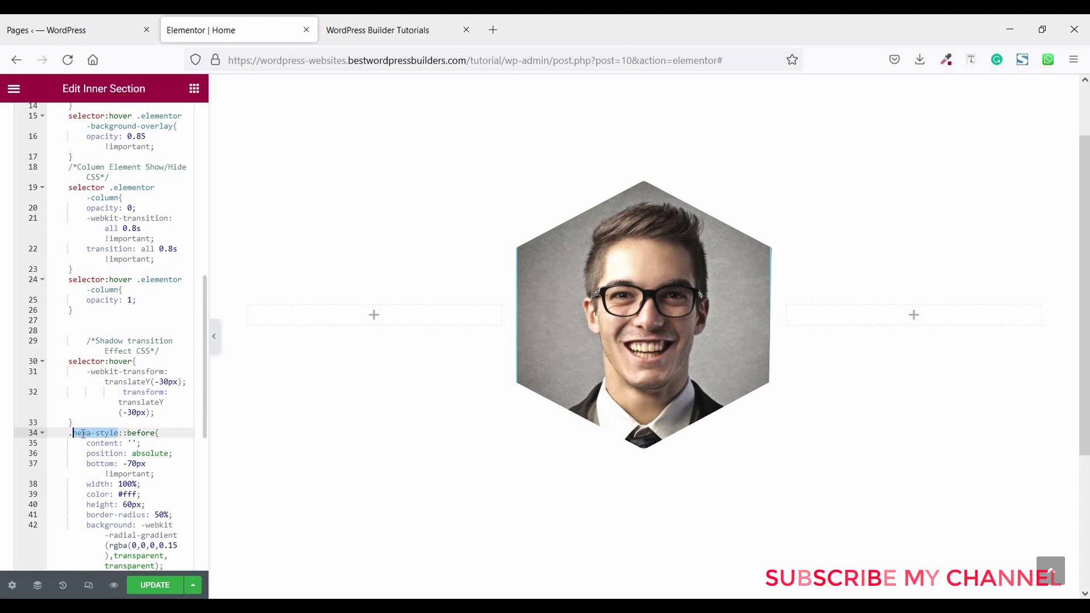
- Add hexa-style to the image column's CSS Classes field, then preview the hexagon's soft shadow
{"action": "right_click", "coordinate": [82, 434]}
{"action": "left_click", "coordinate": [112, 213]}
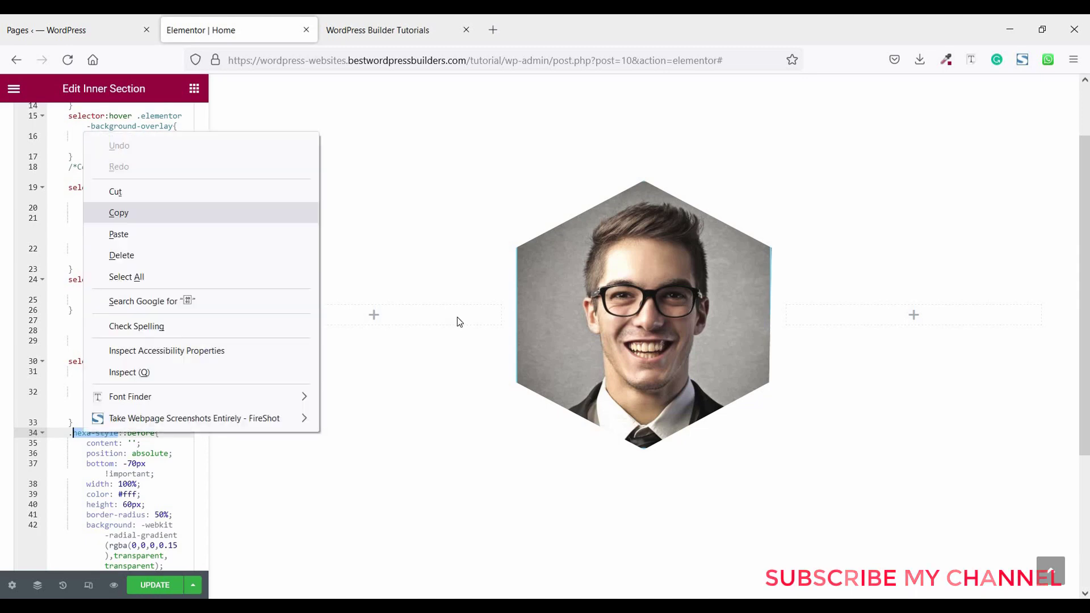
{"action": "mouse_move", "coordinate": [523, 200]}
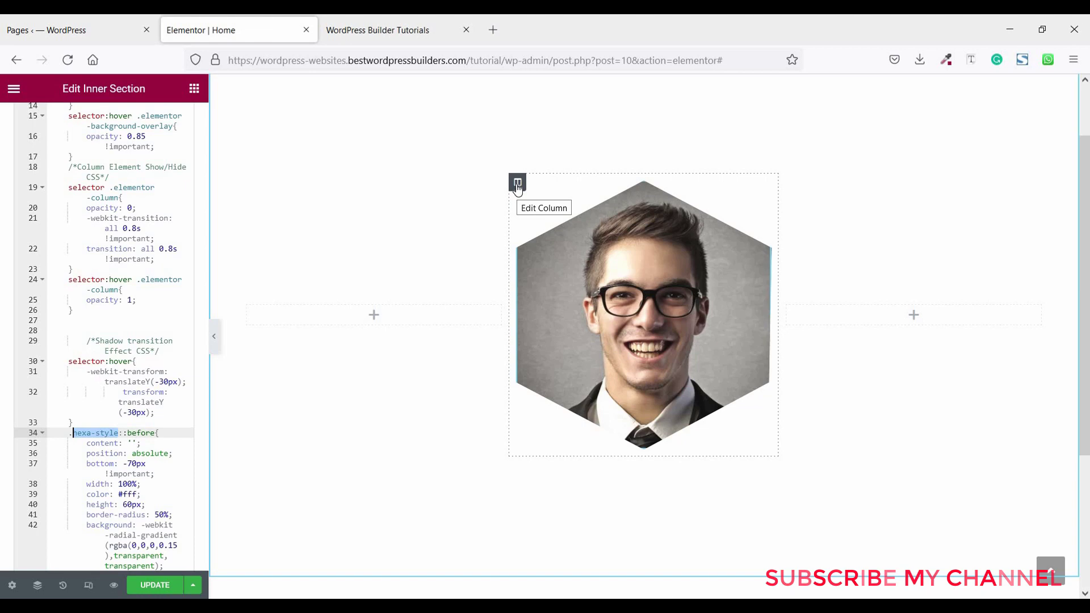
{"action": "left_click", "coordinate": [517, 185]}
{"action": "left_click", "coordinate": [174, 119]}
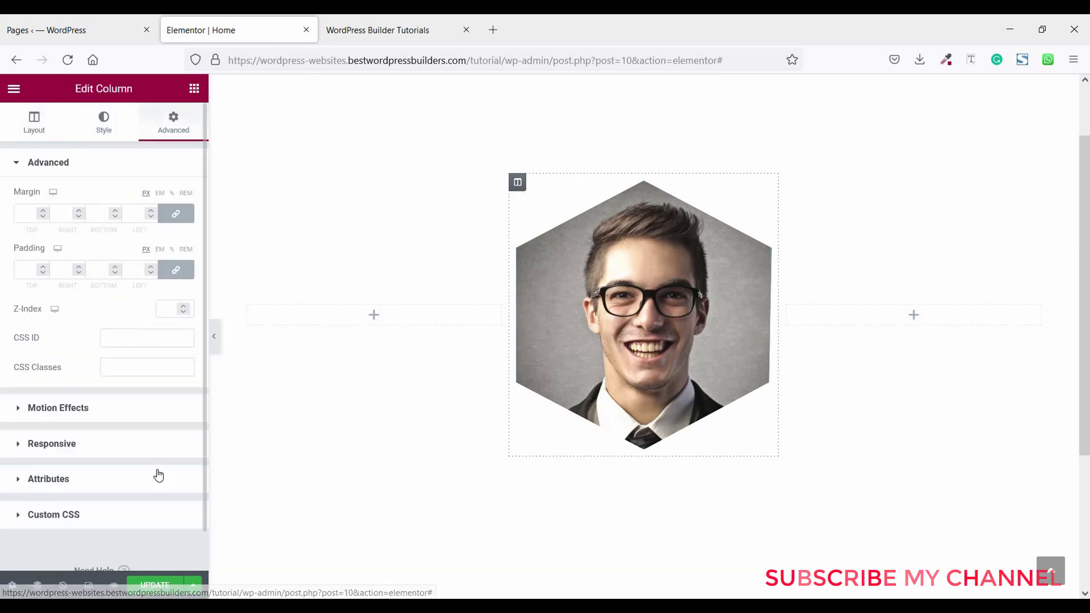
{"action": "left_click", "coordinate": [54, 515]}
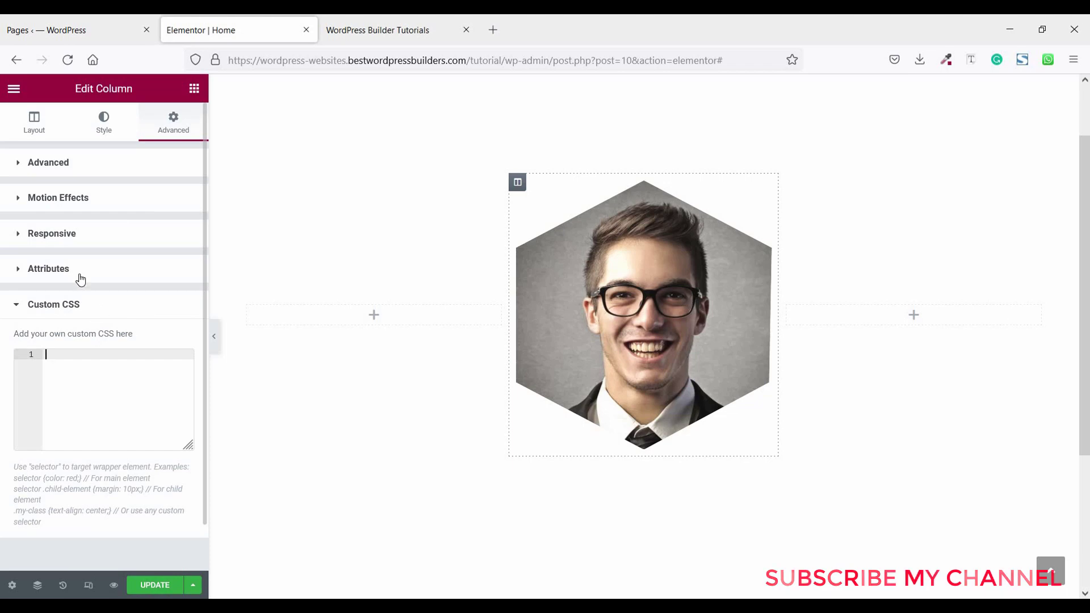
{"action": "left_click", "coordinate": [48, 162]}
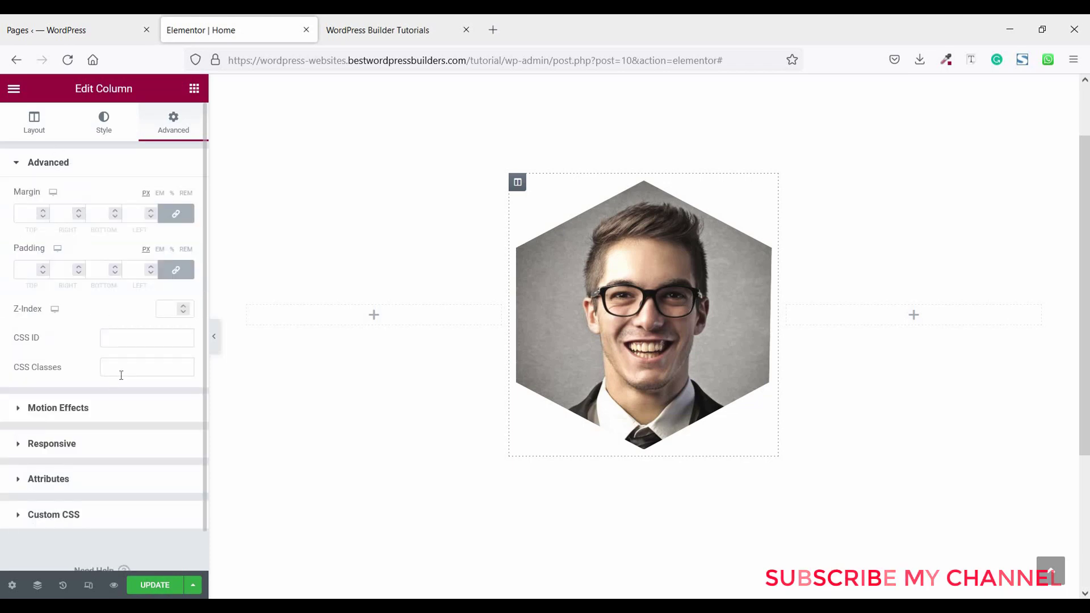
{"action": "left_click", "coordinate": [150, 373]}
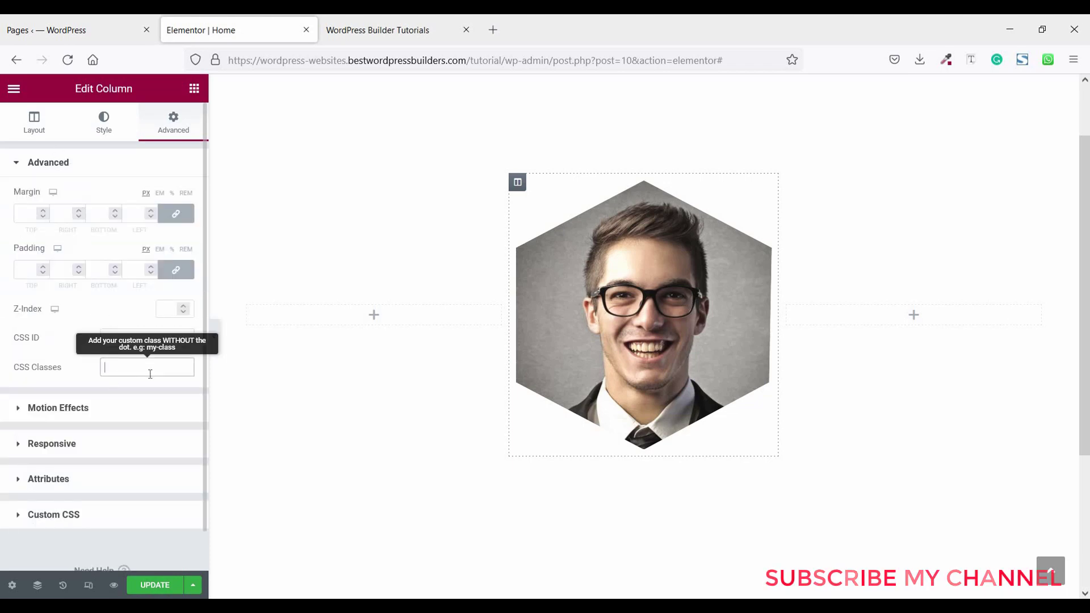
{"action": "key", "text": "ctrl+v"}
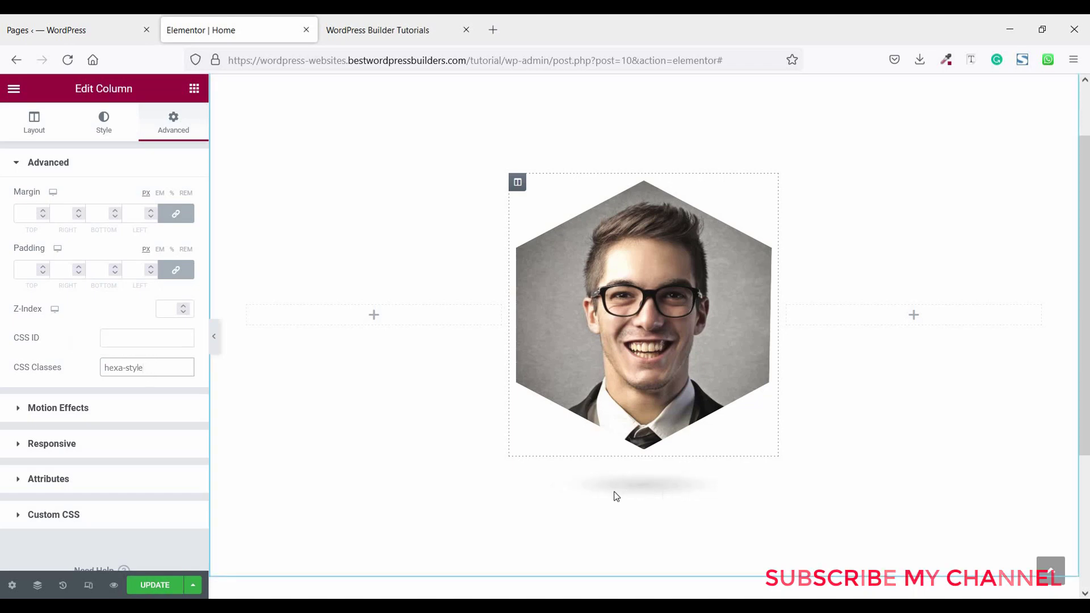
{"action": "left_click", "coordinate": [214, 336]}
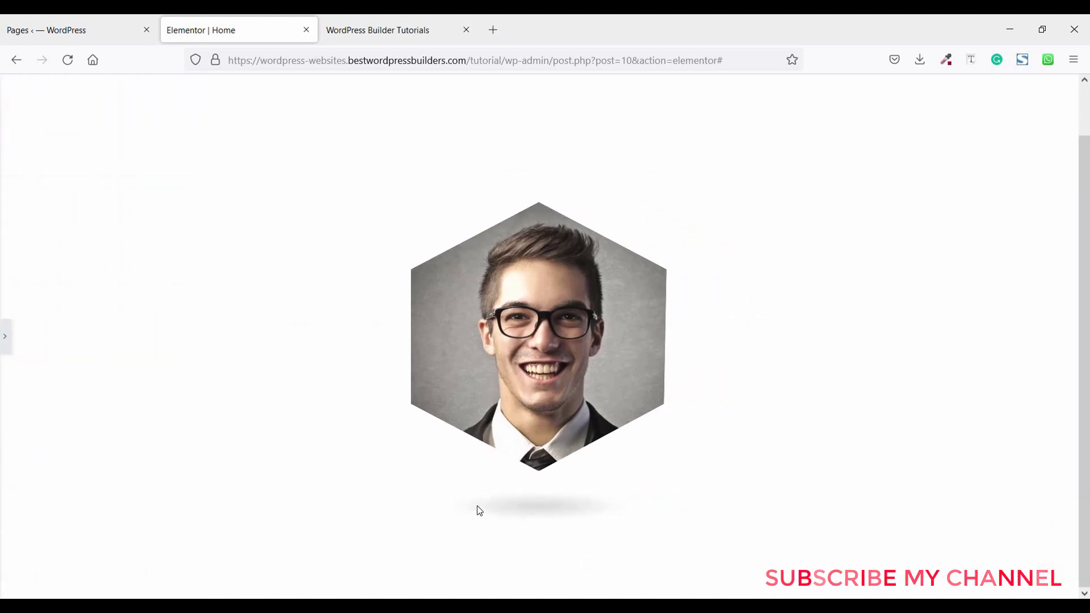
{"action": "left_click", "coordinate": [7, 340]}
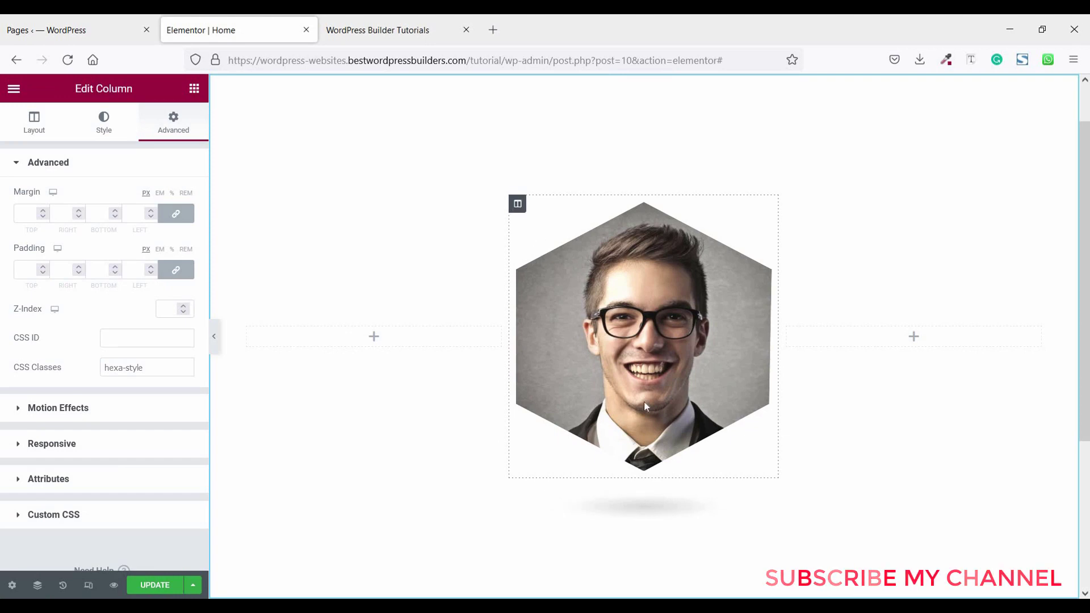
- Duplicate the hexagon card column twice to make three cards
{"action": "right_click", "coordinate": [521, 209]}
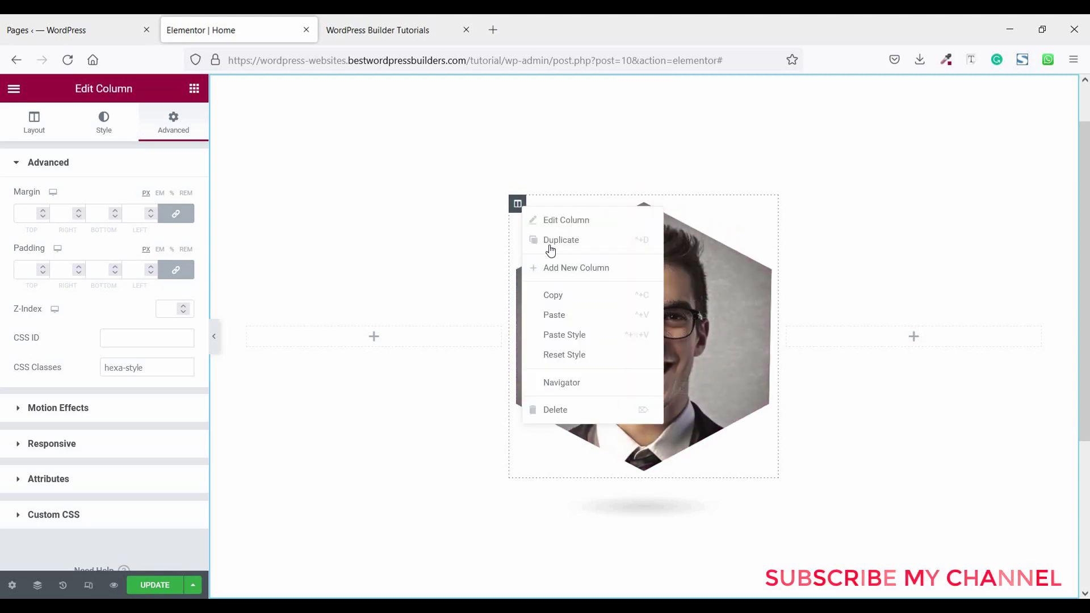
{"action": "left_click", "coordinate": [550, 245]}
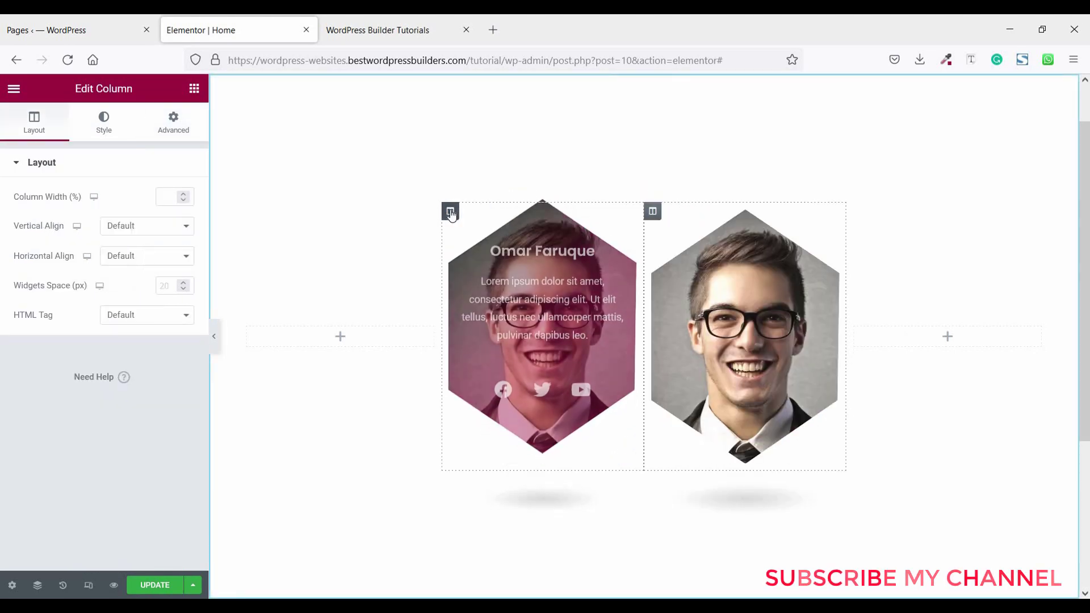
{"action": "right_click", "coordinate": [450, 212]}
{"action": "left_click", "coordinate": [477, 244]}
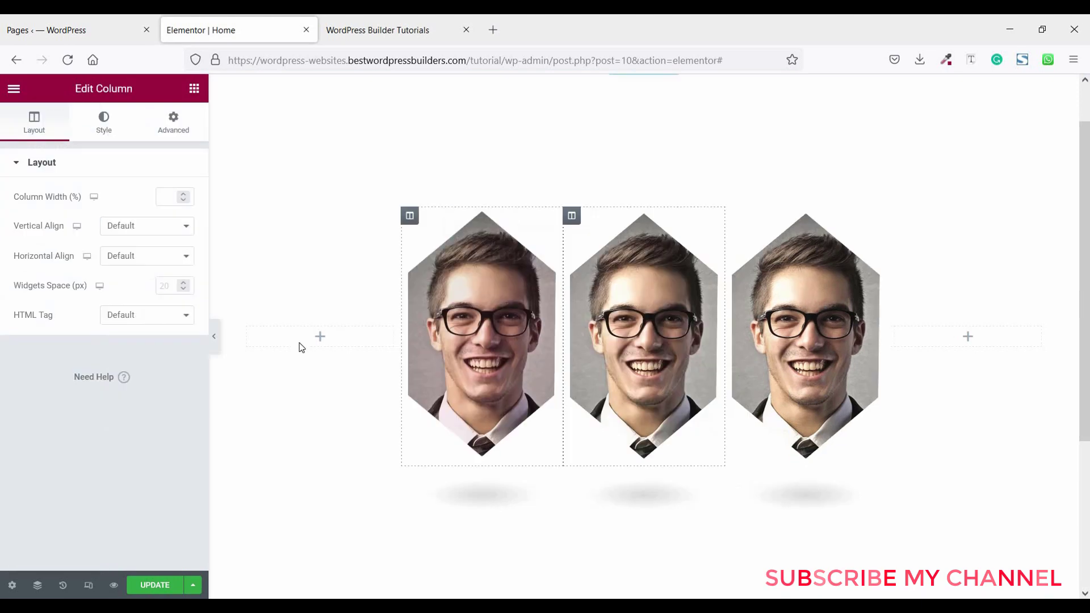
- Delete the empty left and fourth columns so the three cards fill the row
{"action": "right_click", "coordinate": [307, 335]}
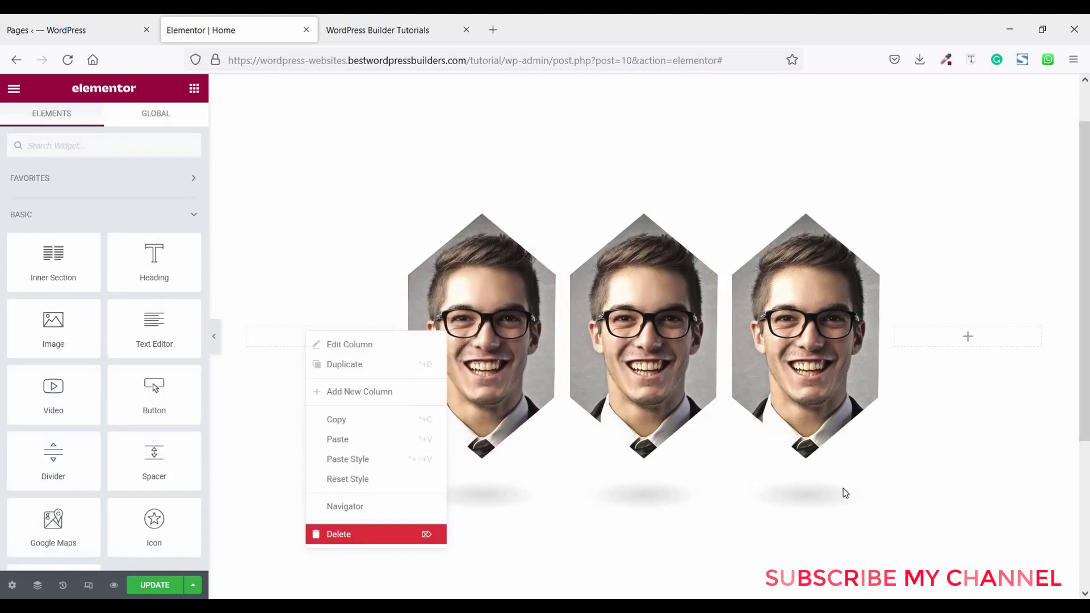
{"action": "left_click", "coordinate": [398, 533]}
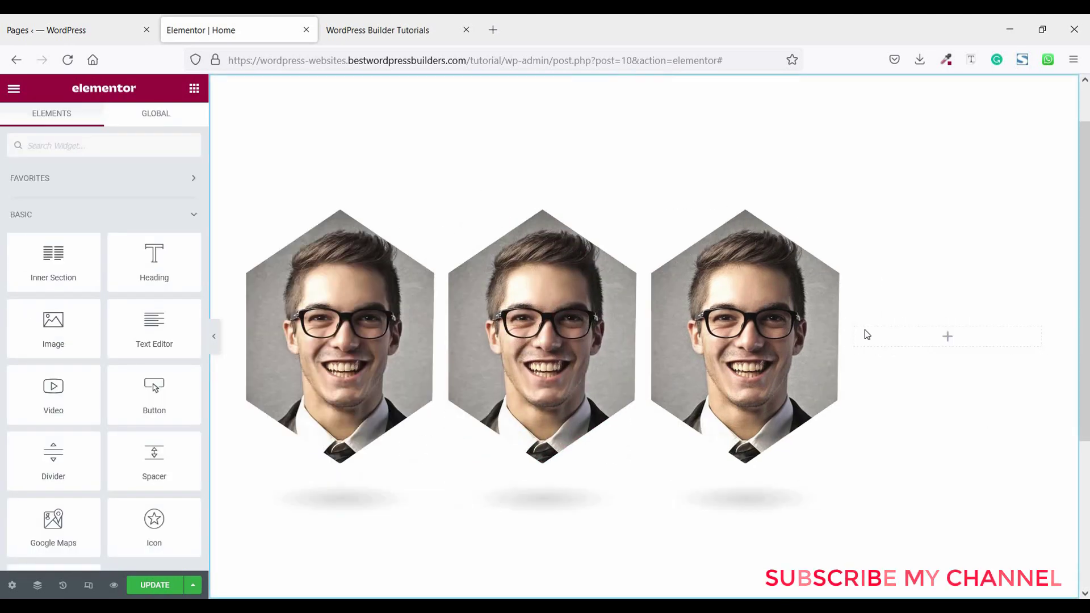
{"action": "right_click", "coordinate": [859, 444]}
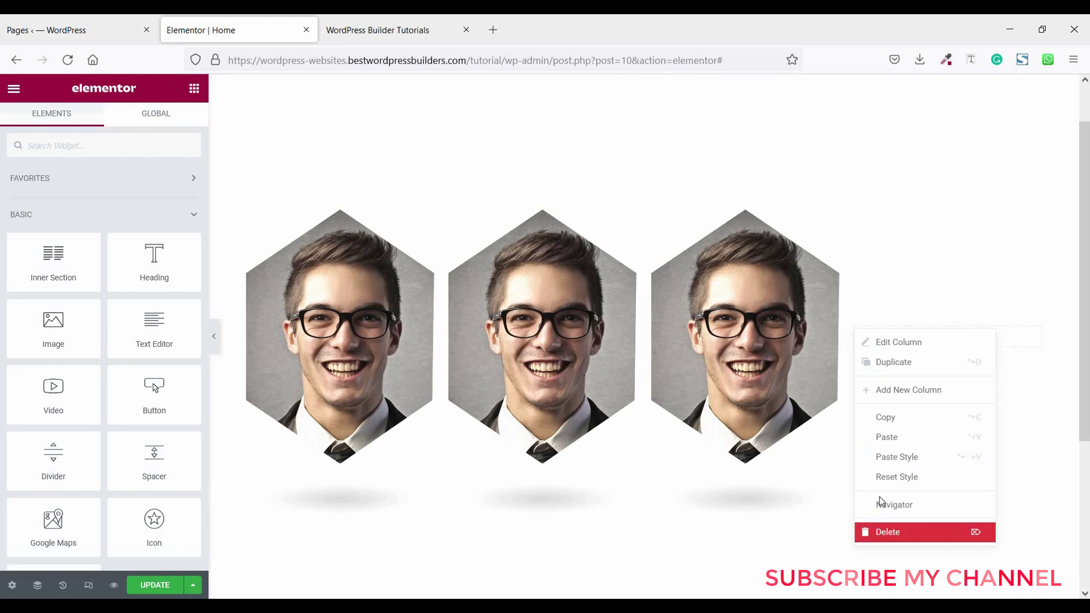
{"action": "left_click", "coordinate": [871, 527]}
{"action": "mouse_move", "coordinate": [328, 287]}
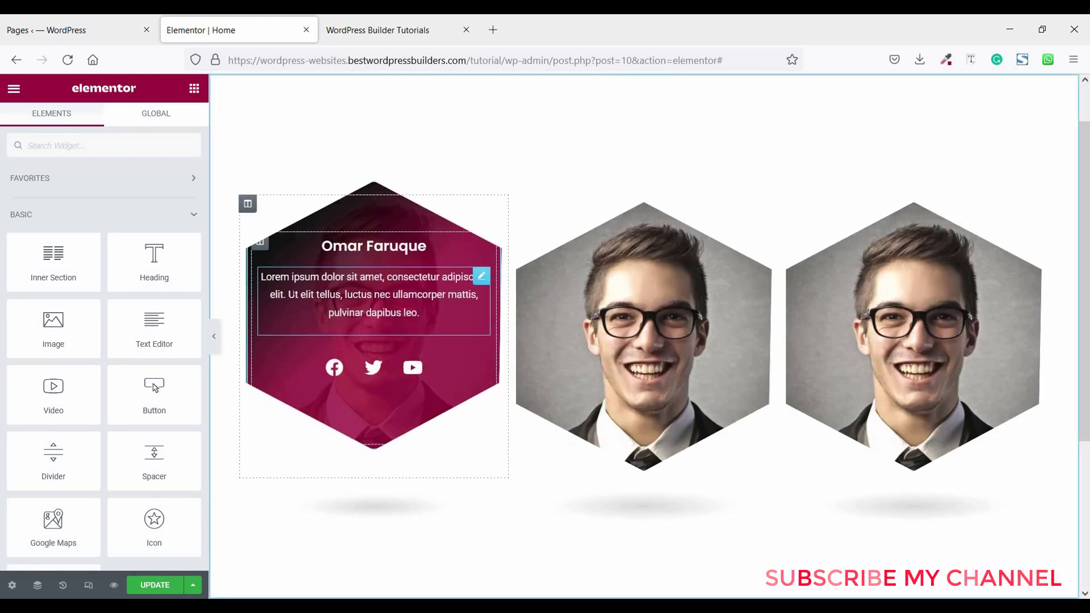
- Set director.jpg as the first card inner section's background image, selected via the Navigator
{"action": "right_click", "coordinate": [309, 267]}
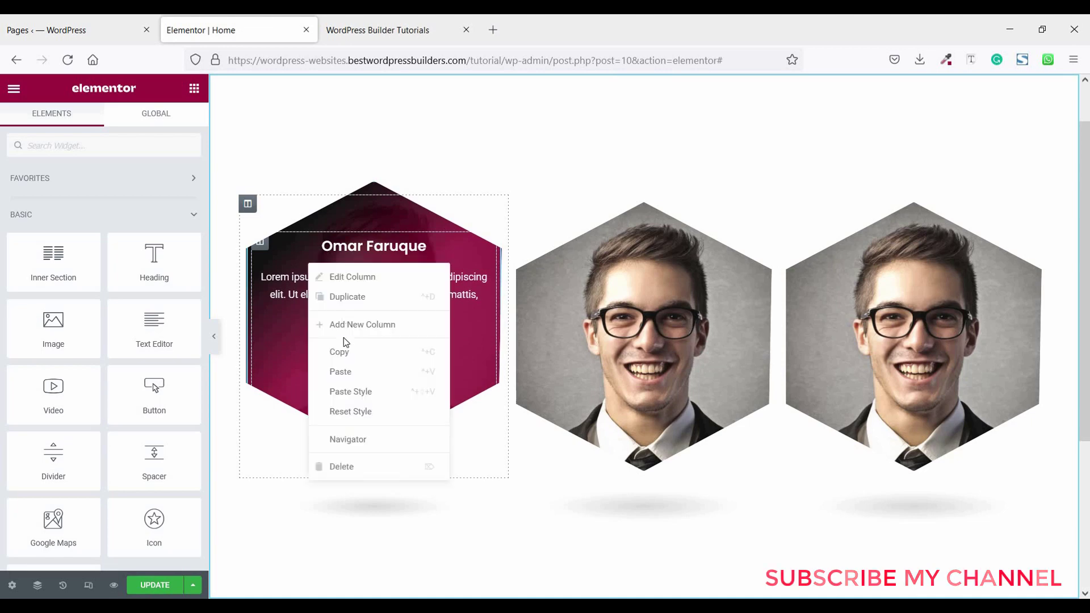
{"action": "left_click", "coordinate": [340, 440]}
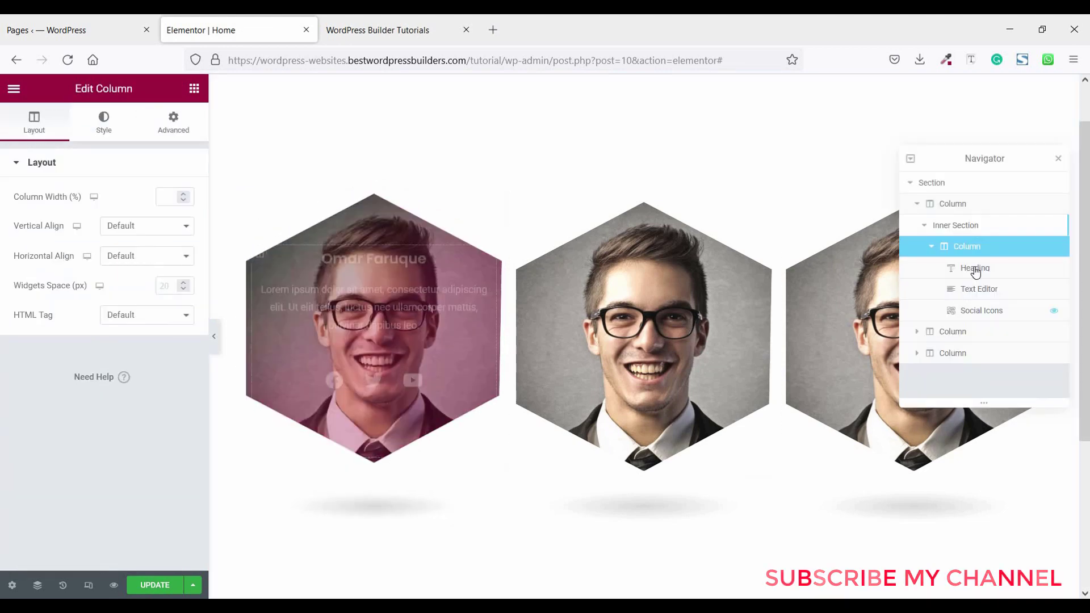
{"action": "left_click", "coordinate": [965, 227]}
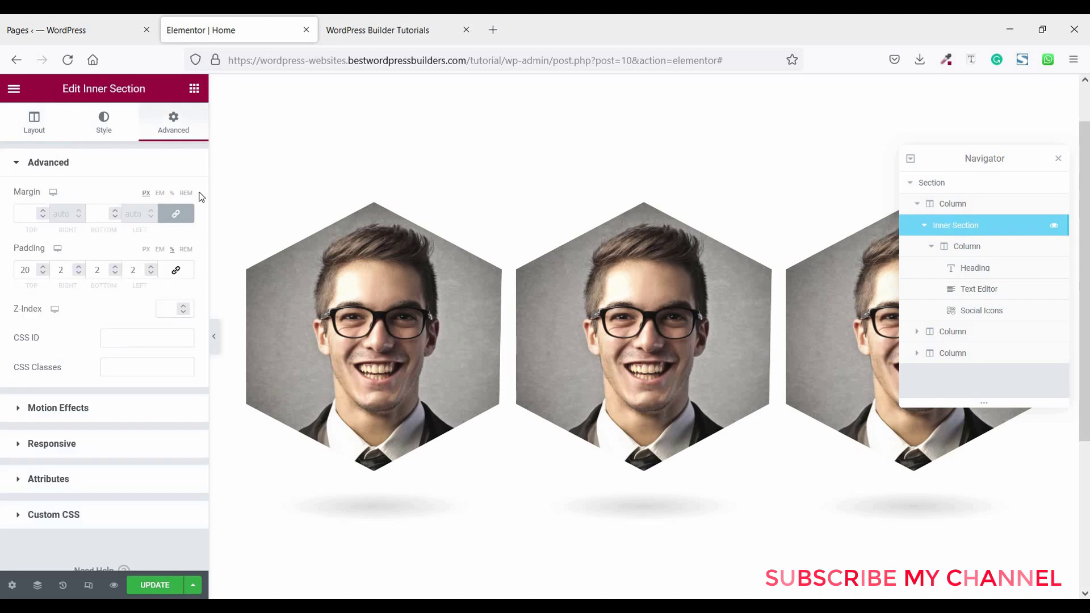
{"action": "left_click", "coordinate": [105, 124]}
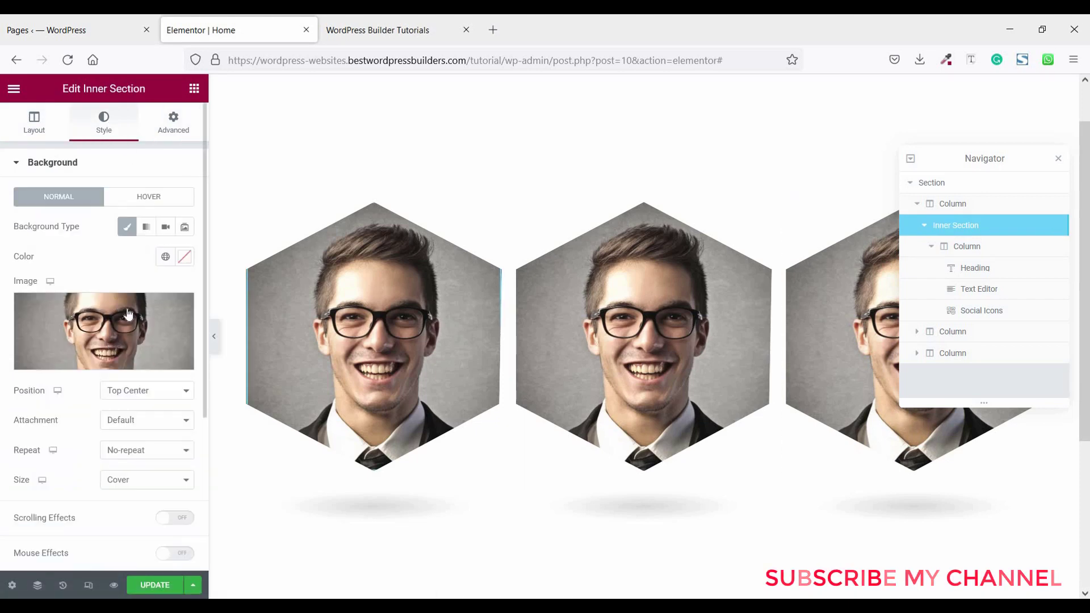
{"action": "left_click", "coordinate": [157, 307]}
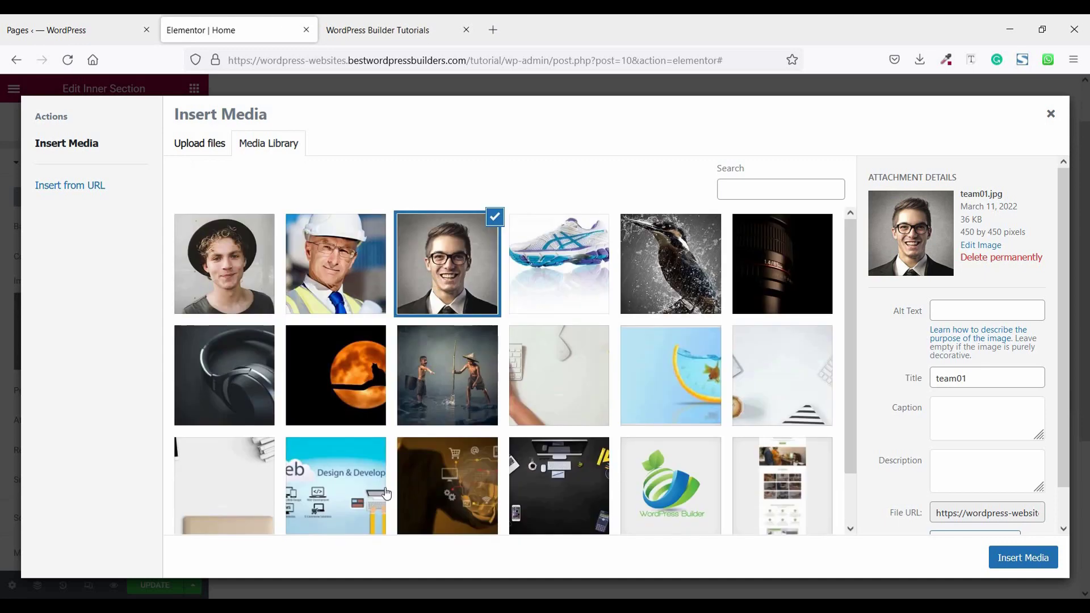
{"action": "left_click", "coordinate": [369, 298]}
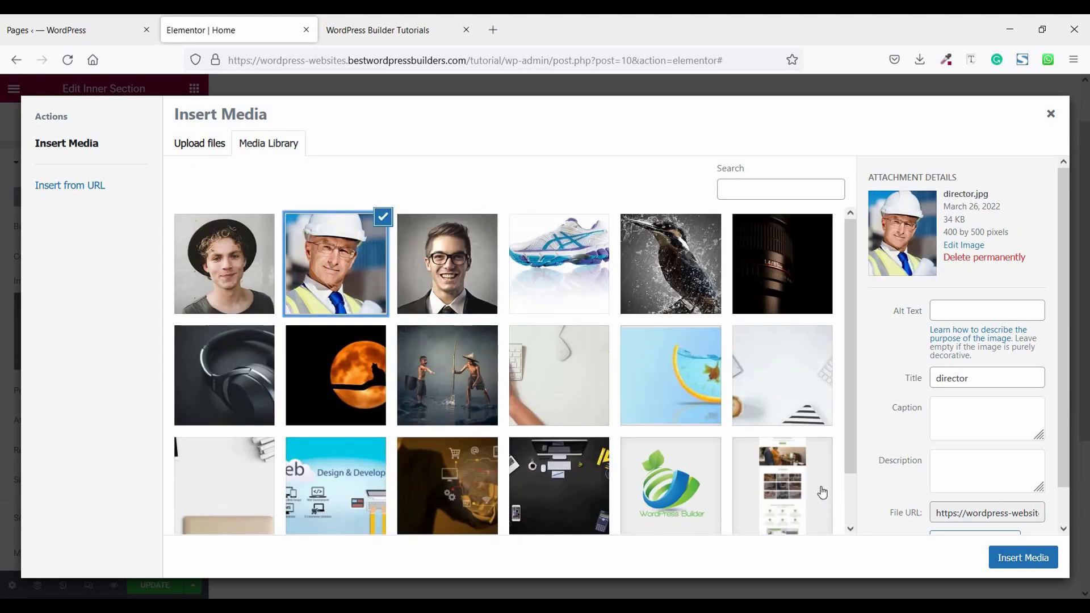
{"action": "left_click", "coordinate": [1007, 557]}
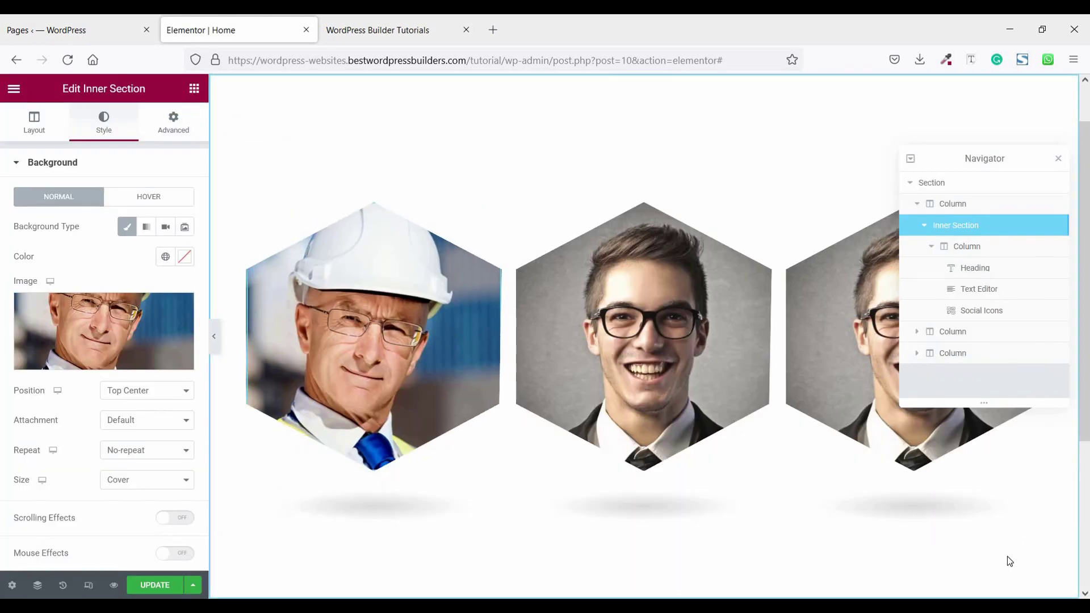
{"action": "mouse_move", "coordinate": [362, 370]}
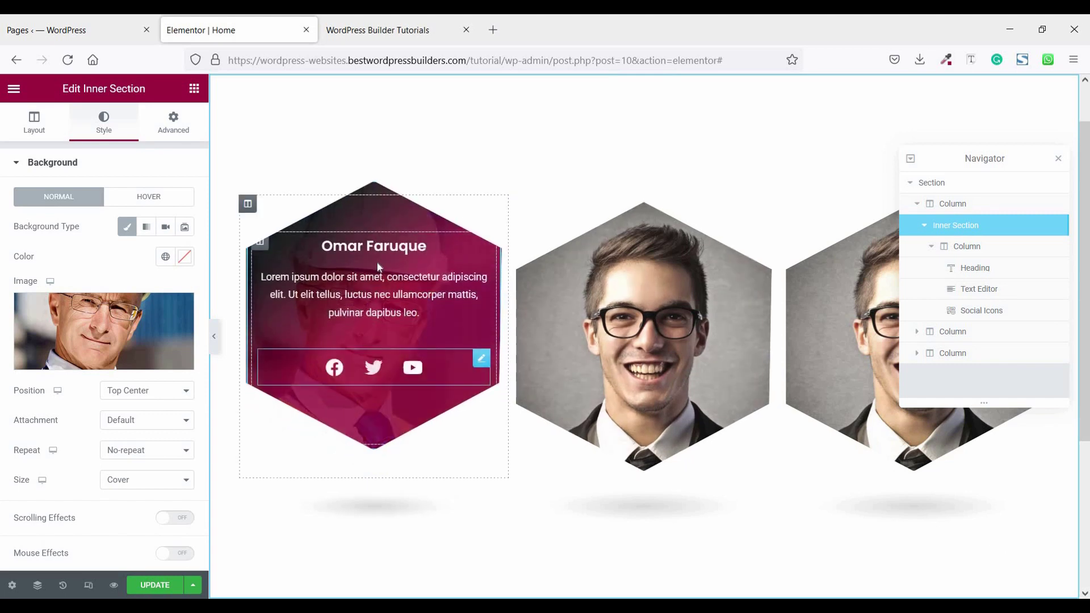
- Replace the first card's heading title with the new team member's name
{"action": "left_click", "coordinate": [374, 246]}
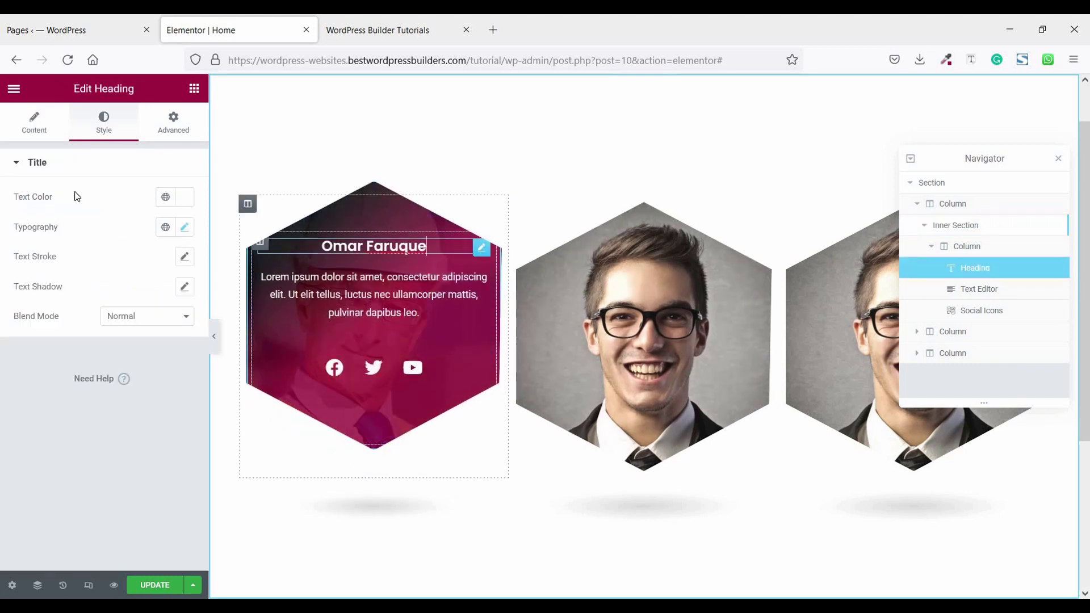
{"action": "left_click", "coordinate": [34, 122]}
{"action": "triple_click", "coordinate": [42, 215]}
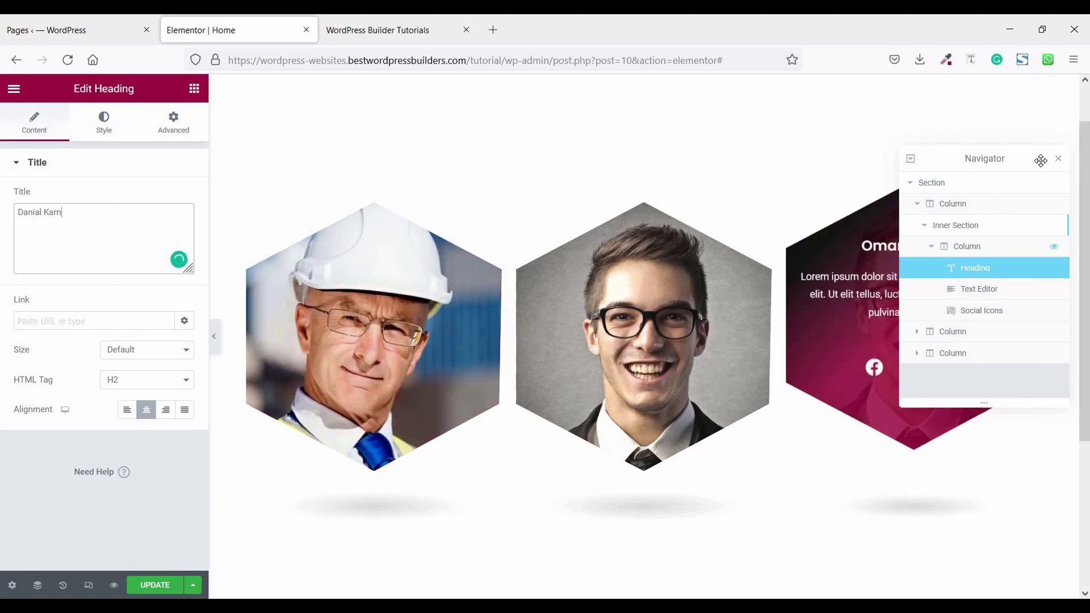
{"action": "right_click", "coordinate": [820, 281]}
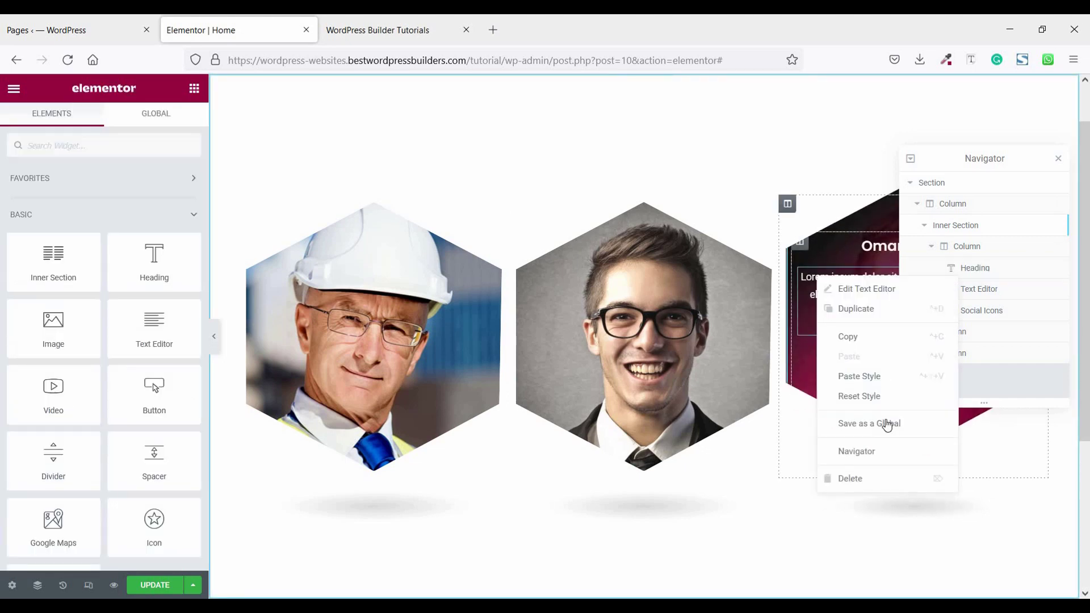
- Set team1.jpg, the curly-haired man in a black hat, as the third card's background
{"action": "left_click", "coordinate": [865, 448]}
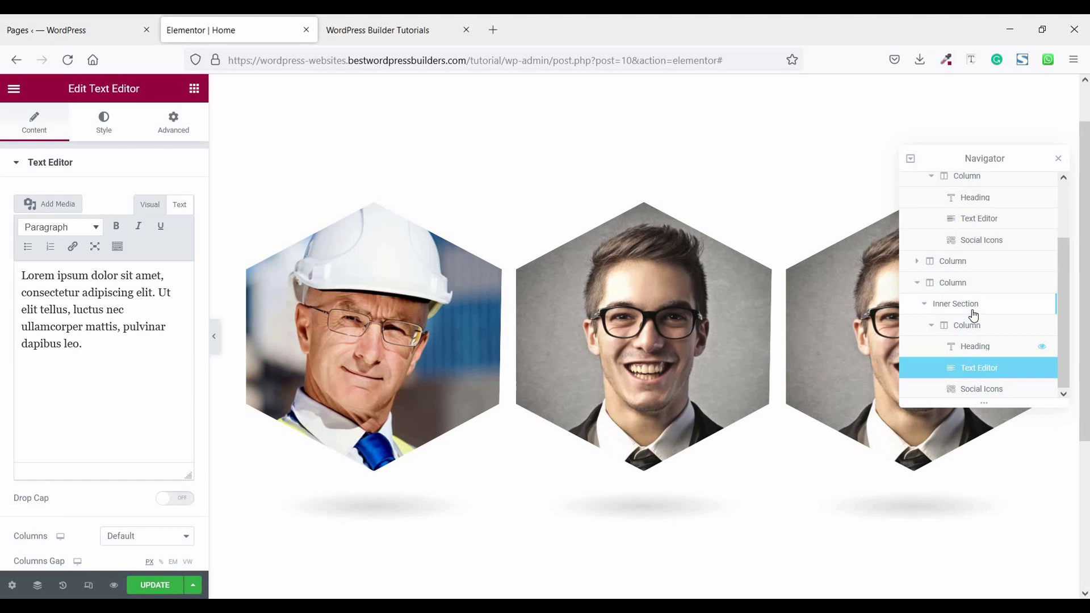
{"action": "left_click", "coordinate": [965, 310]}
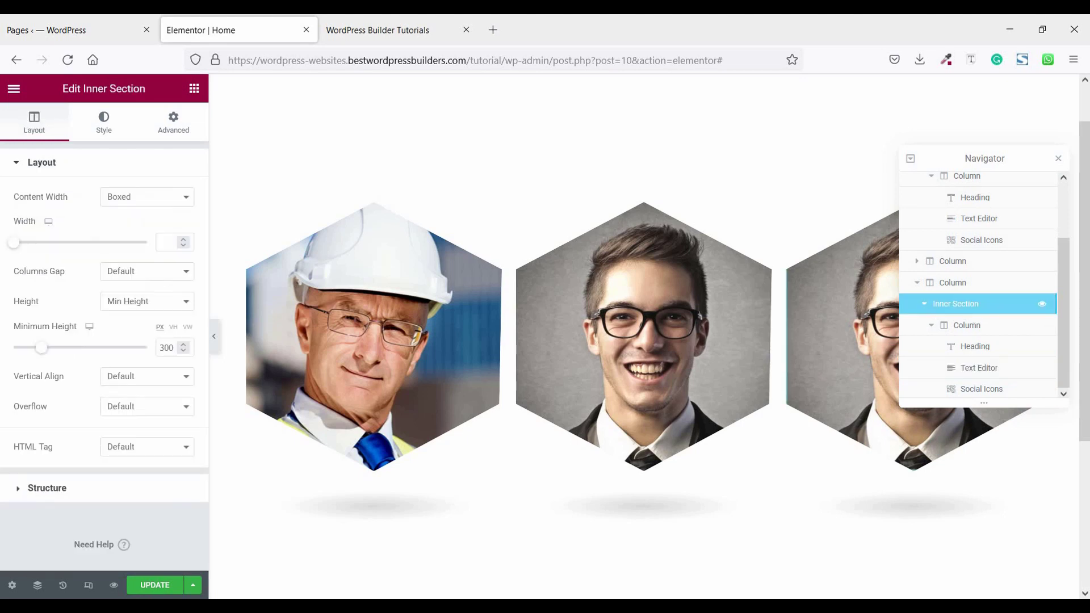
{"action": "left_click", "coordinate": [104, 120]}
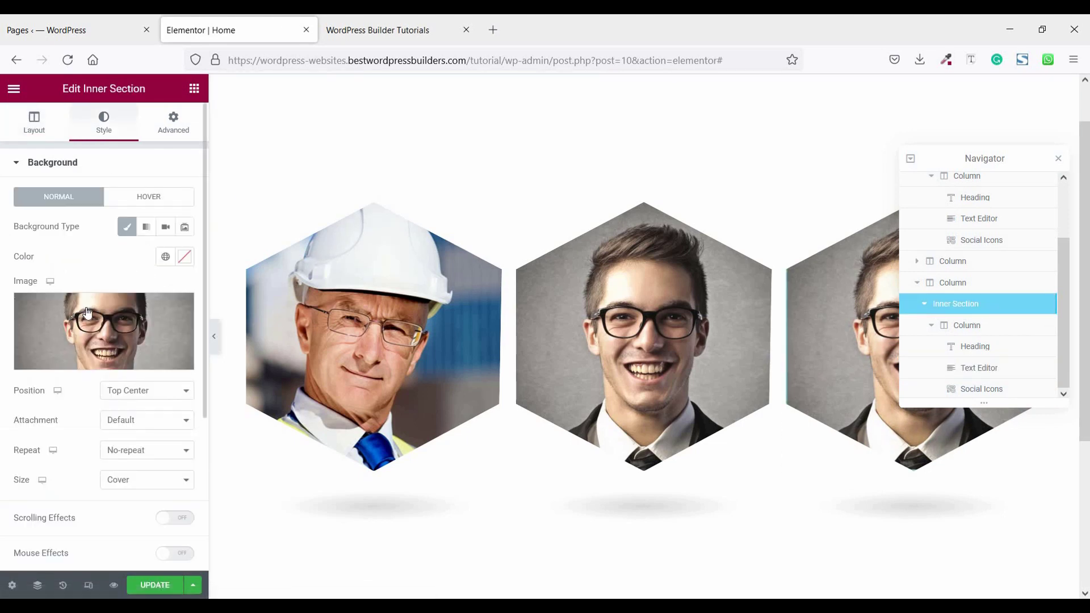
{"action": "left_click", "coordinate": [88, 318]}
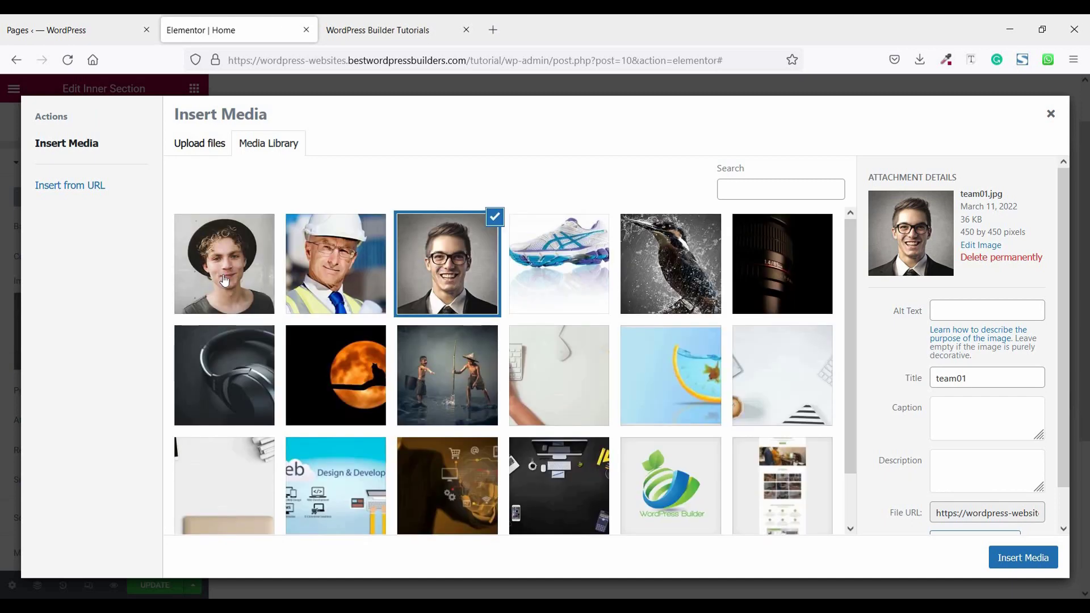
{"action": "left_click", "coordinate": [243, 293]}
{"action": "left_click", "coordinate": [1019, 558]}
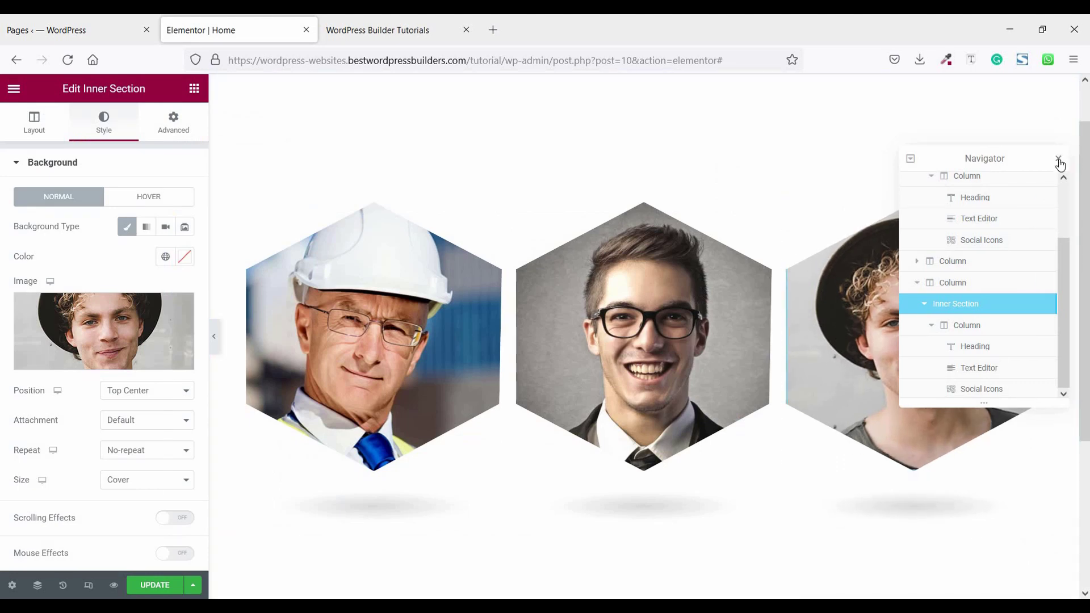
{"action": "left_click", "coordinate": [1058, 159]}
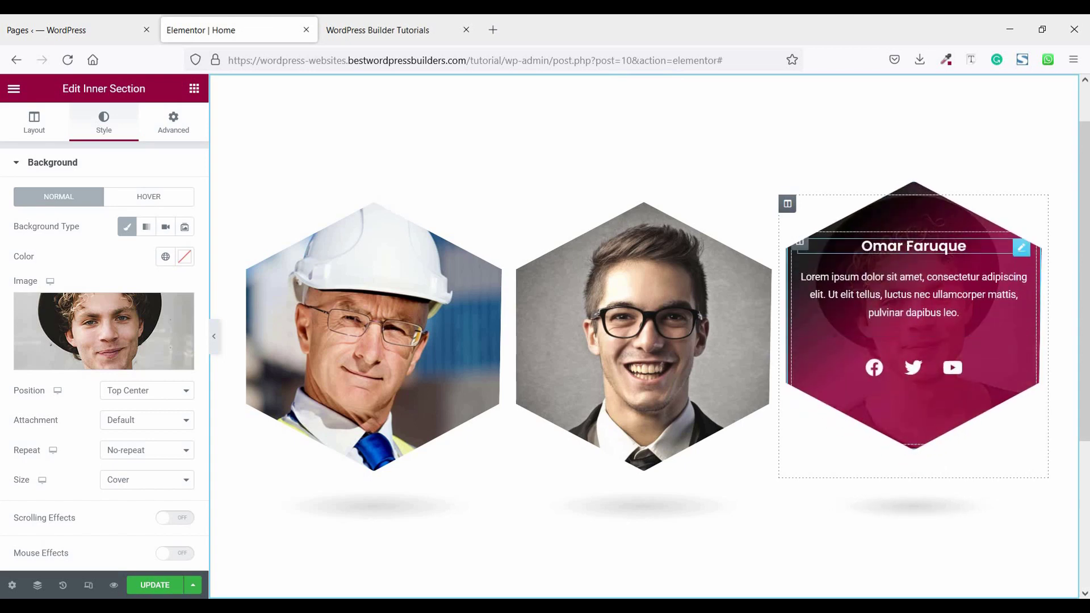
- Replace the third card's heading title with the new team member's name
{"action": "left_click", "coordinate": [913, 246]}
{"action": "key", "text": "ctrl+a"}
{"action": "mouse_move", "coordinate": [288, 380]}
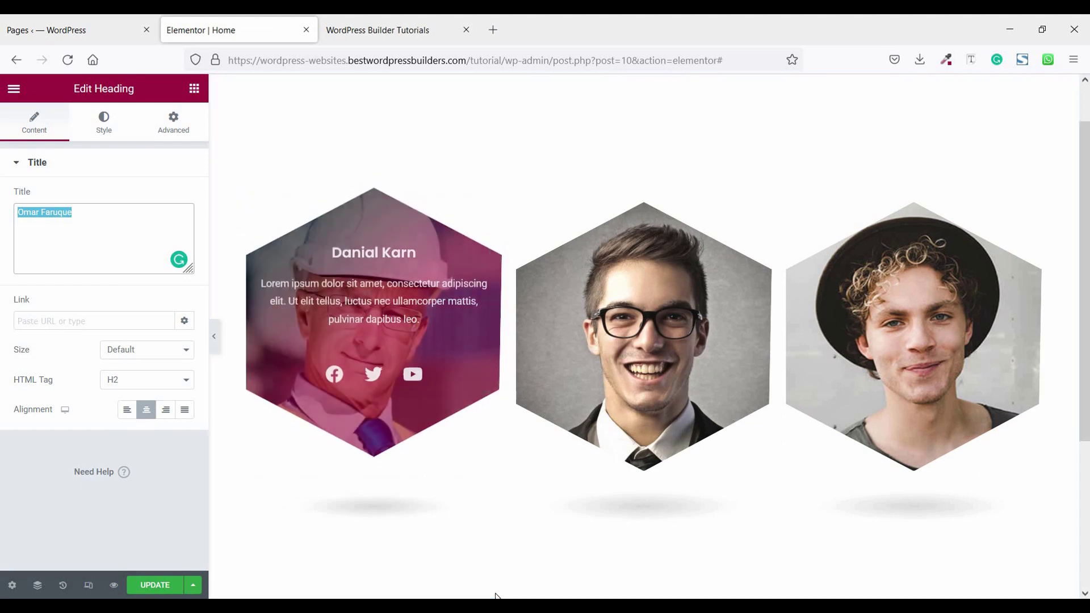
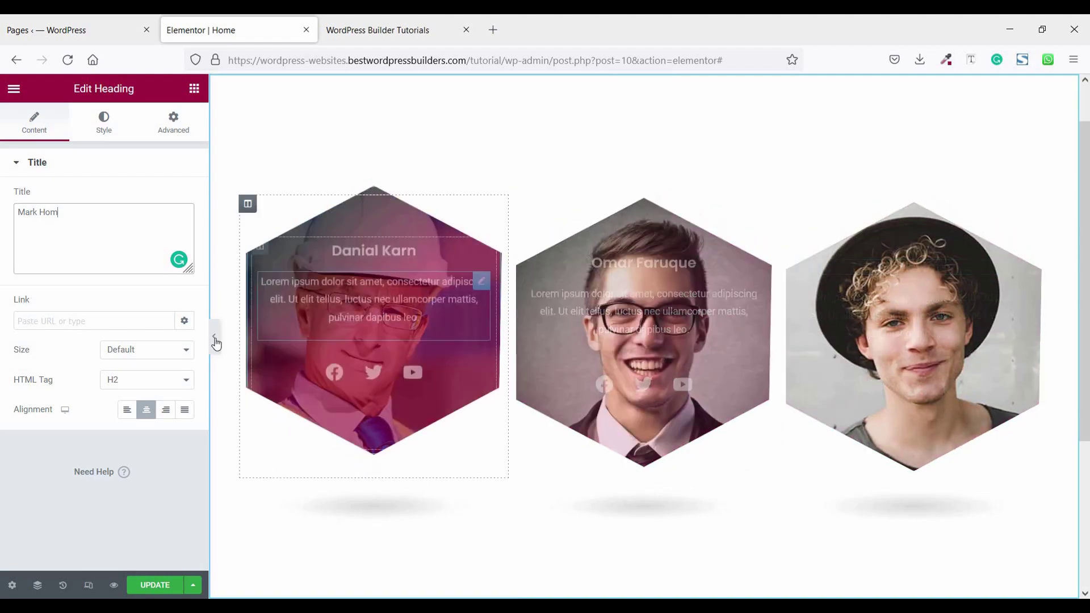
- Collapse the editing panel to preview the three hexagon hover cards
{"action": "left_click", "coordinate": [214, 336]}
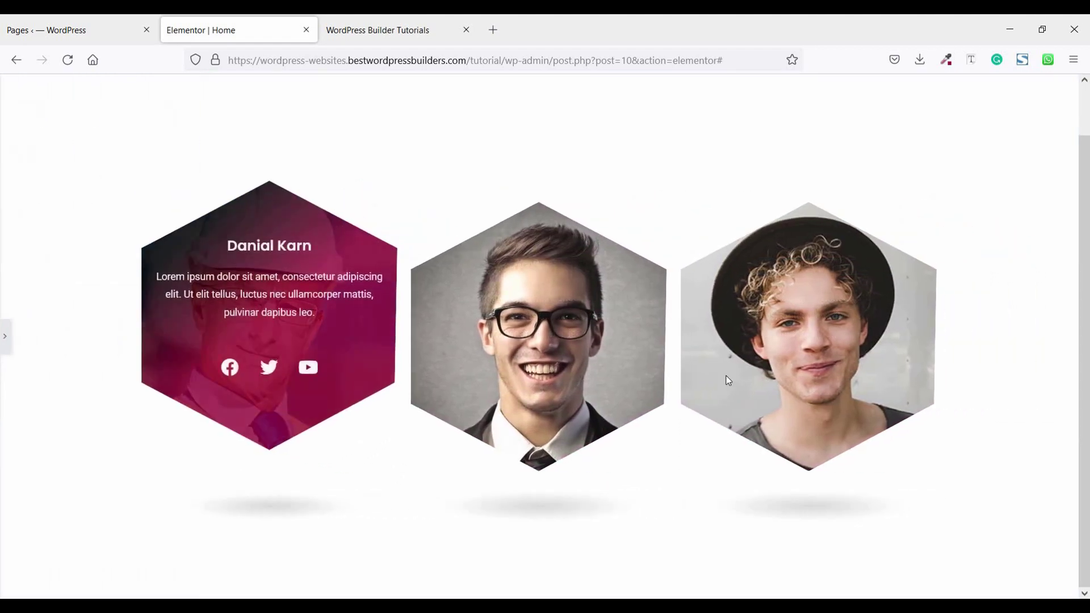
{"action": "left_click", "coordinate": [4, 336]}
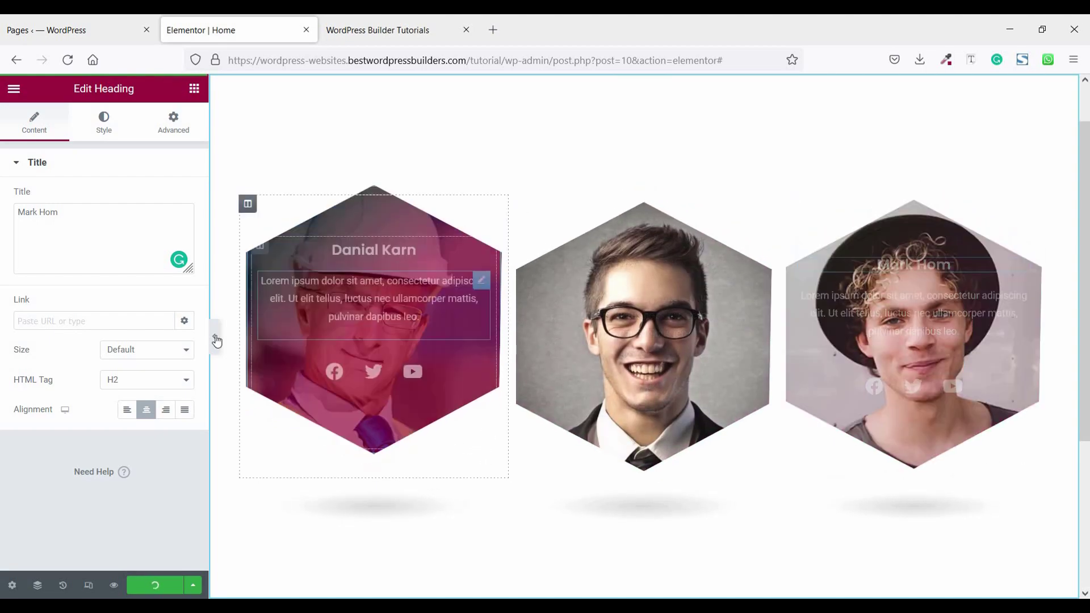
{"action": "left_click", "coordinate": [214, 336]}
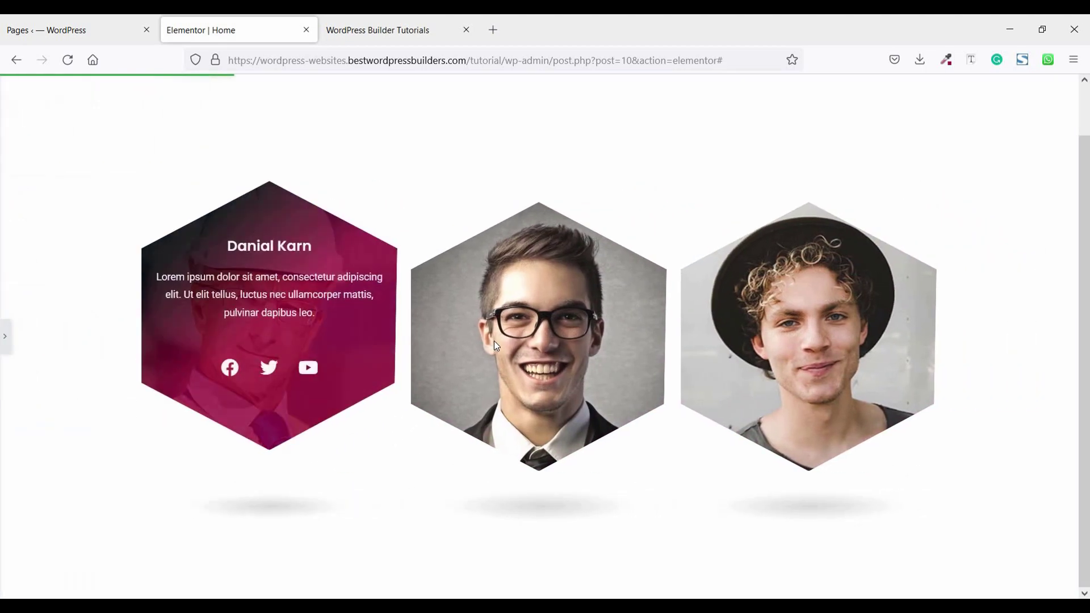